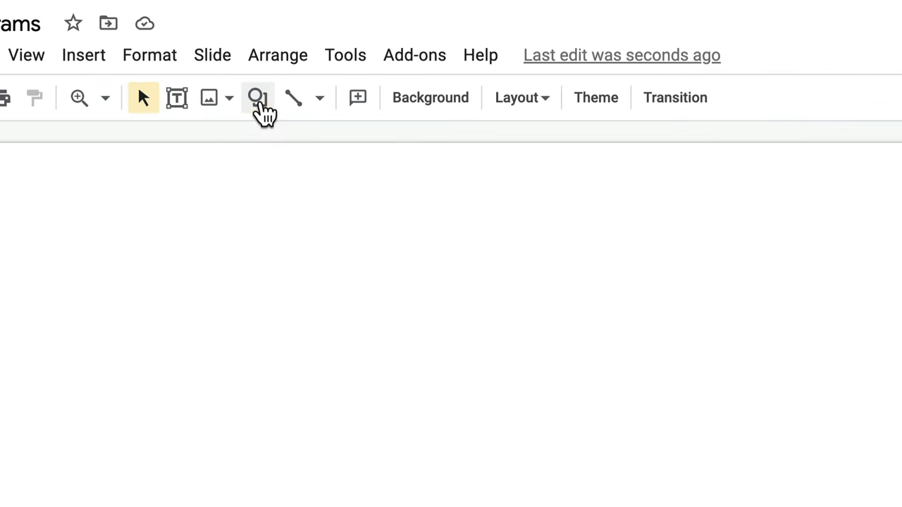
# - Draw a rectangle, reshape it taller and narrower, and move it down onto the green grass strip
pyautogui.click(251, 94)
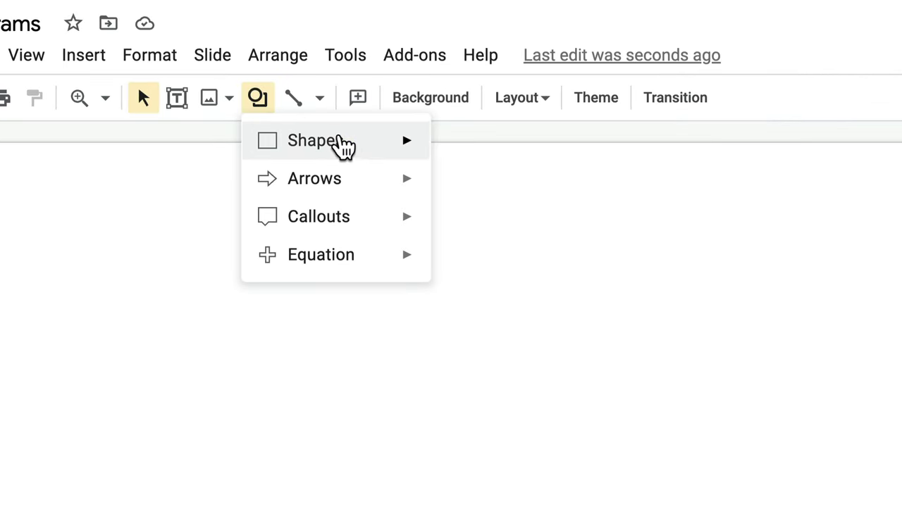
pyautogui.moveTo(352, 149)
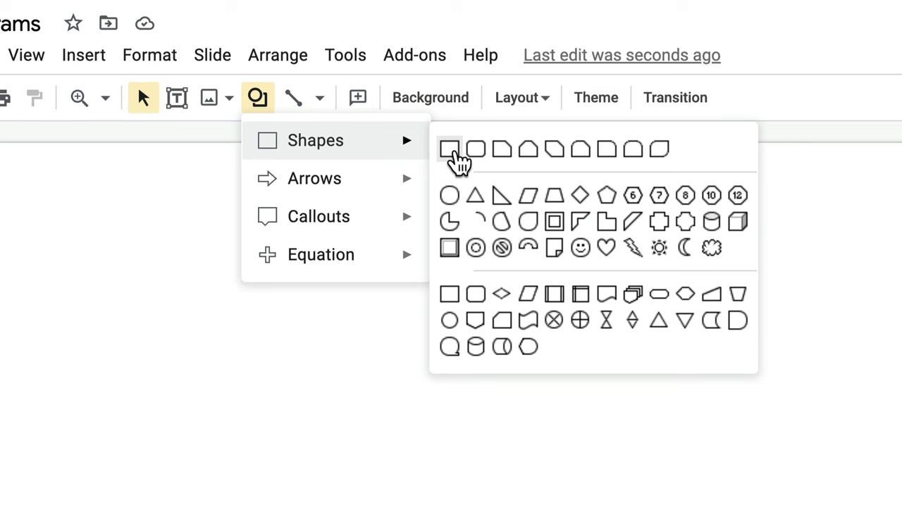
pyautogui.click(457, 161)
pyautogui.moveTo(387, 254)
pyautogui.mouseDown()
pyautogui.moveTo(729, 445)
pyautogui.moveTo(584, 289)
pyautogui.mouseUp()
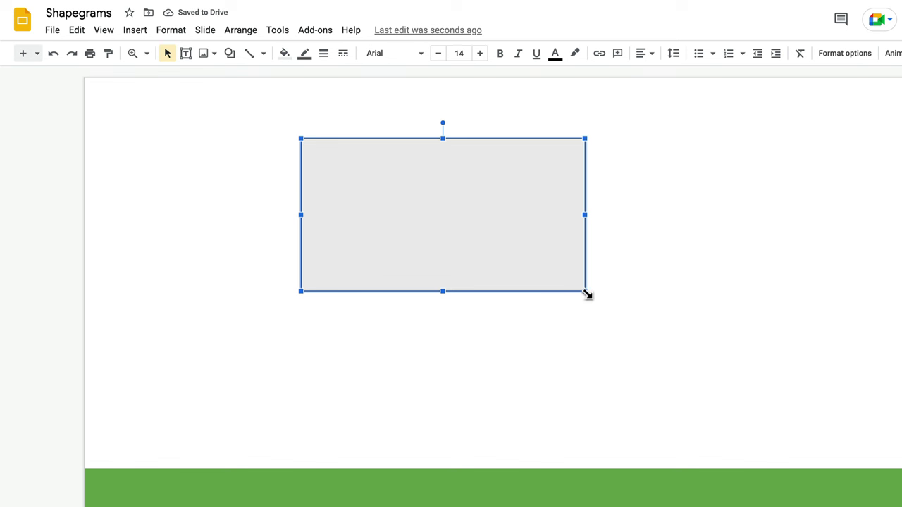
pyautogui.moveTo(586, 293)
pyautogui.mouseDown()
pyautogui.moveTo(560, 310)
pyautogui.moveTo(543, 342)
pyautogui.mouseUp()
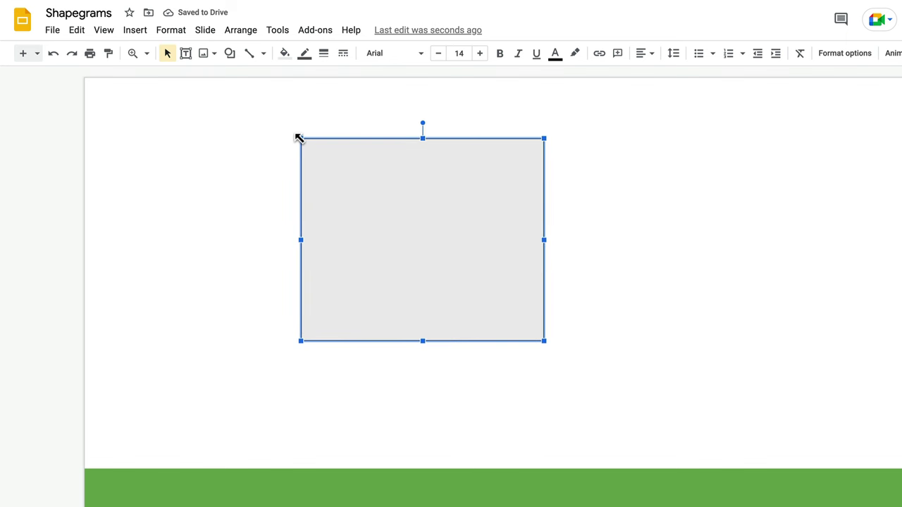
pyautogui.moveTo(299, 138); pyautogui.dragTo(289, 160)
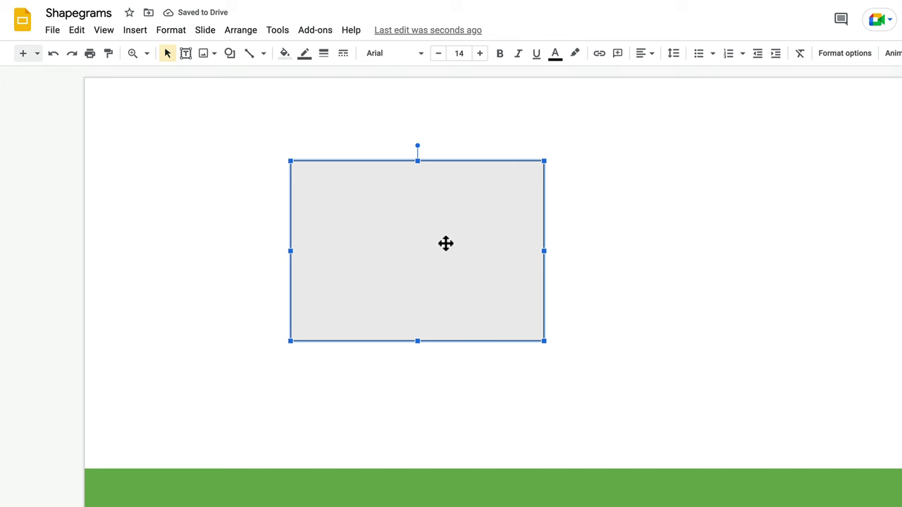
pyautogui.moveTo(407, 292); pyautogui.dragTo(334, 383)
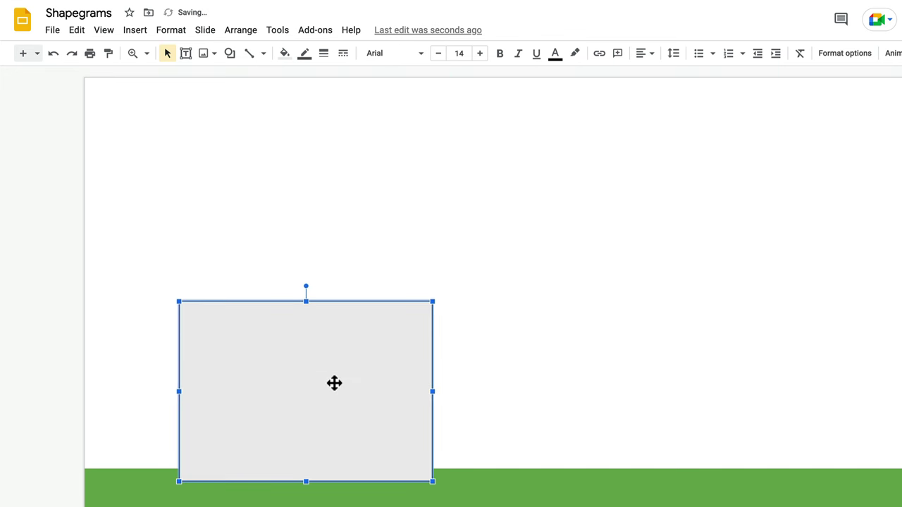
# - Give the rectangle a transparent border and a red fill
pyautogui.click(309, 57)
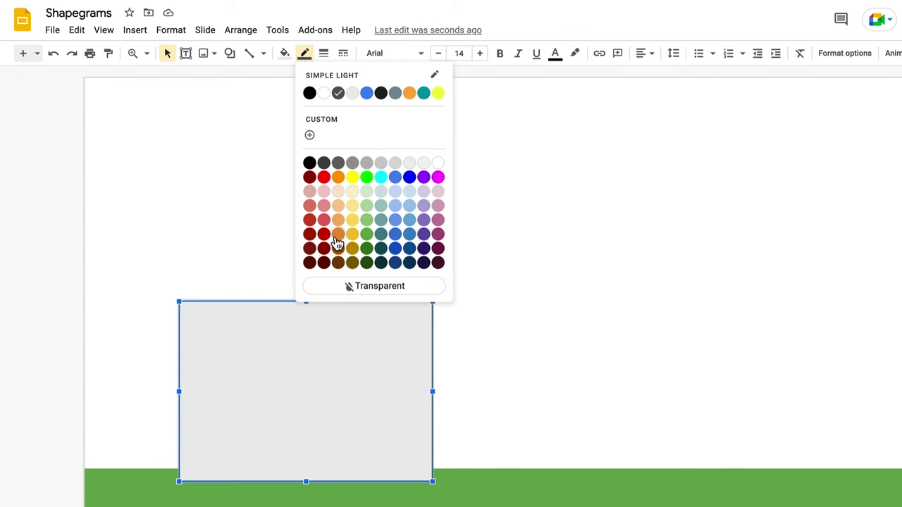
pyautogui.click(384, 288)
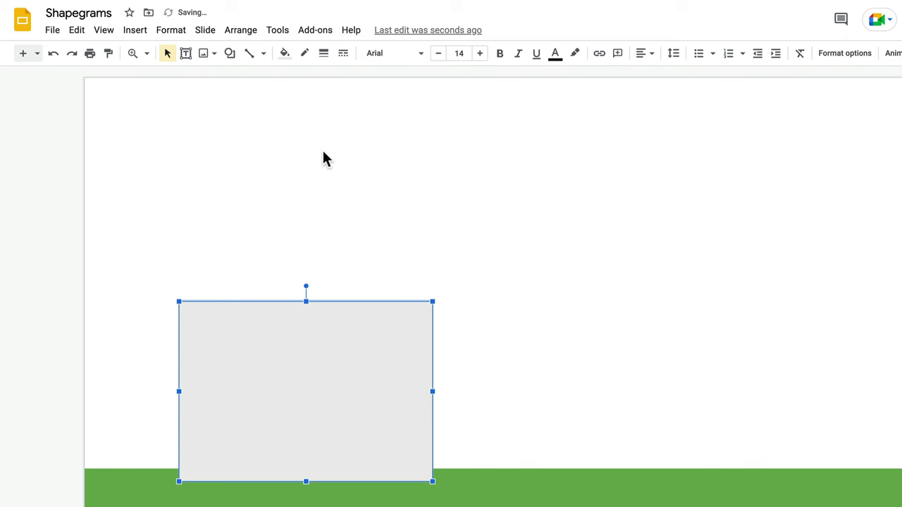
pyautogui.click(285, 55)
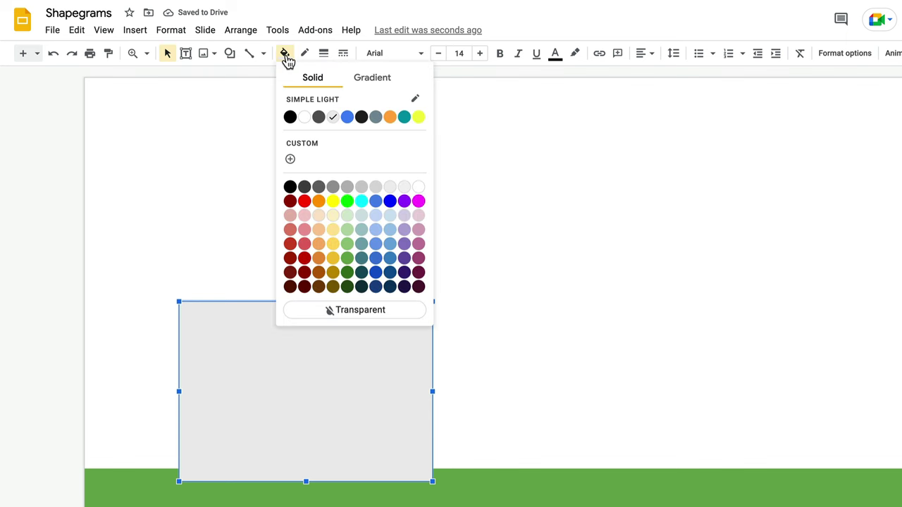
pyautogui.click(289, 246)
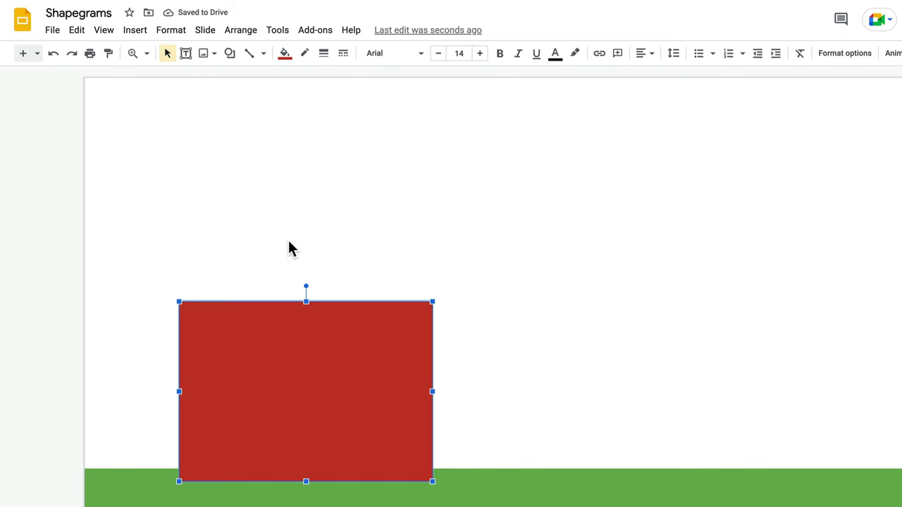
pyautogui.click(289, 242)
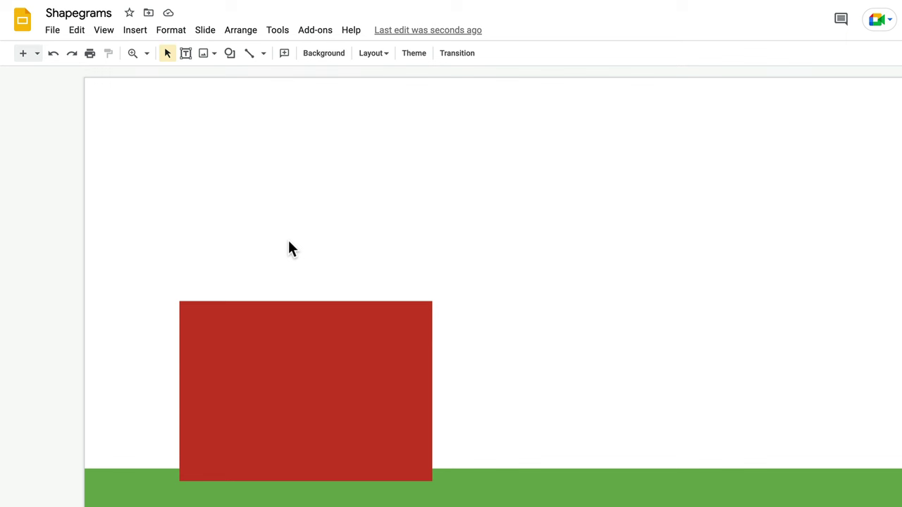
# - Send the red rectangle one layer backward, behind the green grass strip
pyautogui.click(315, 334)
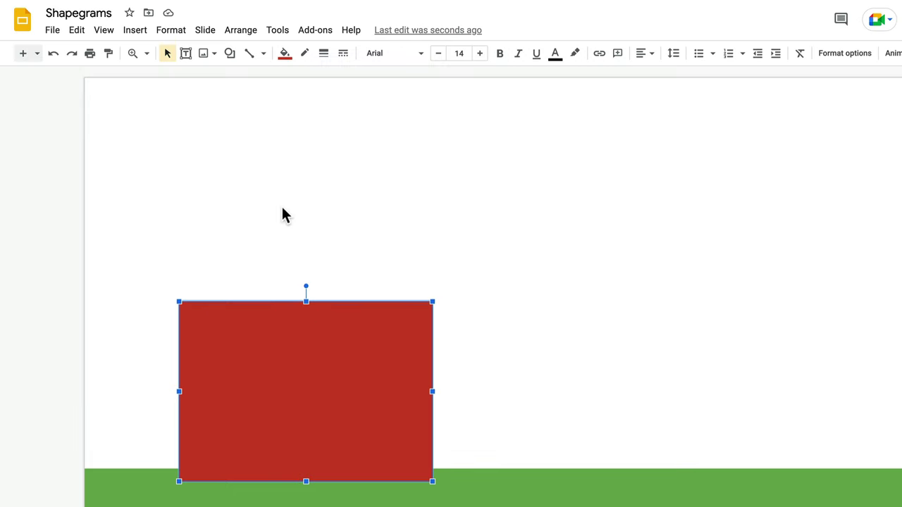
pyautogui.click(241, 31)
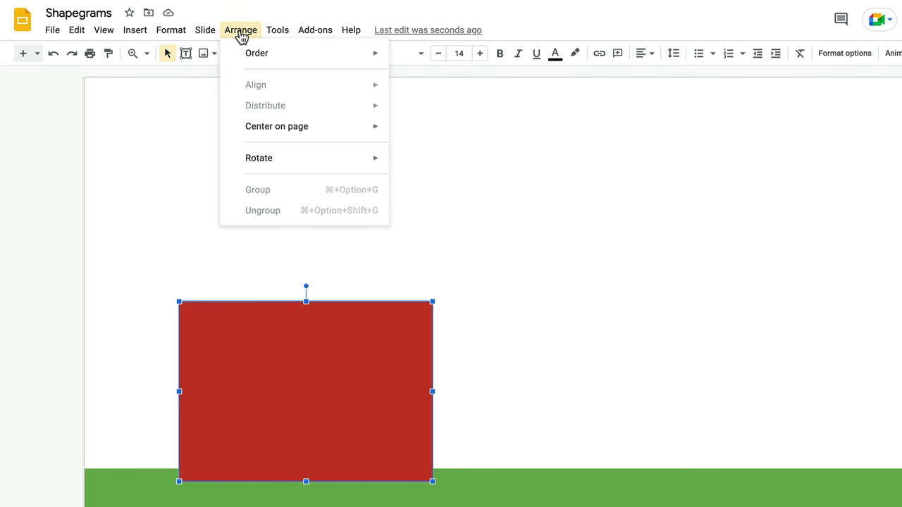
pyautogui.moveTo(318, 56)
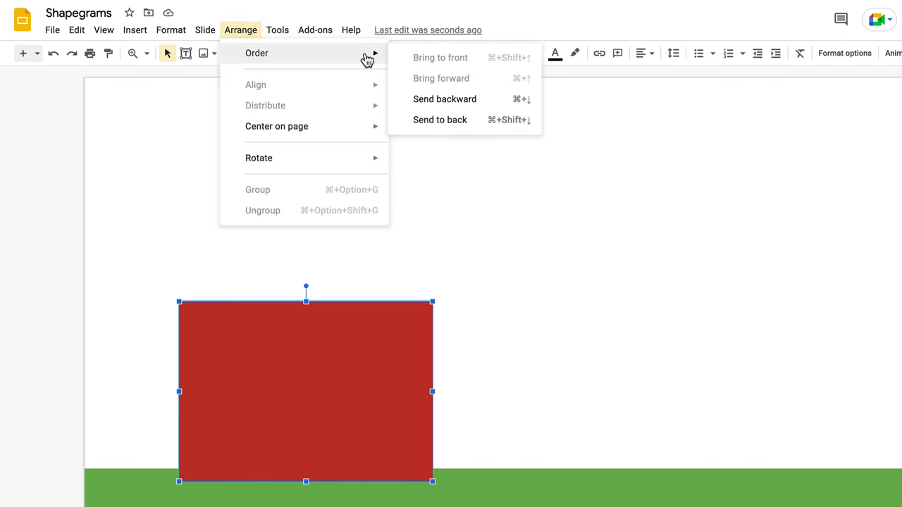
pyautogui.click(476, 125)
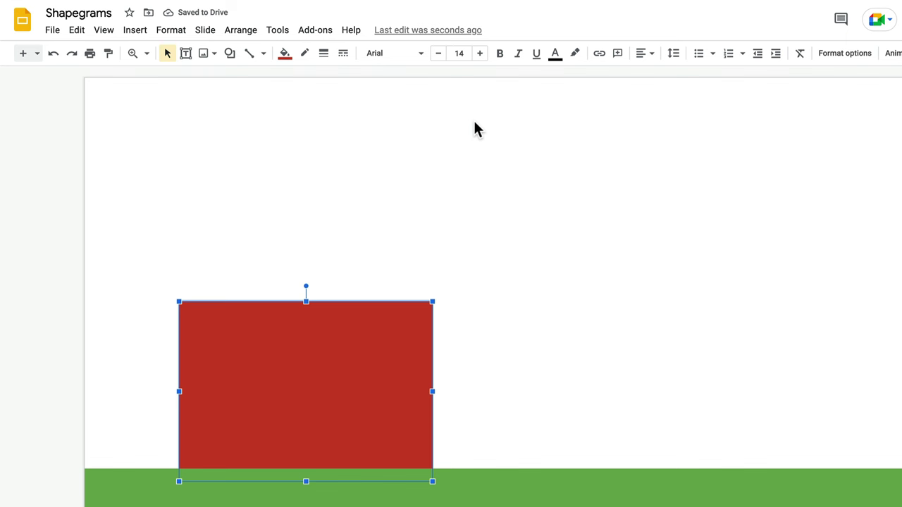
pyautogui.click(474, 122)
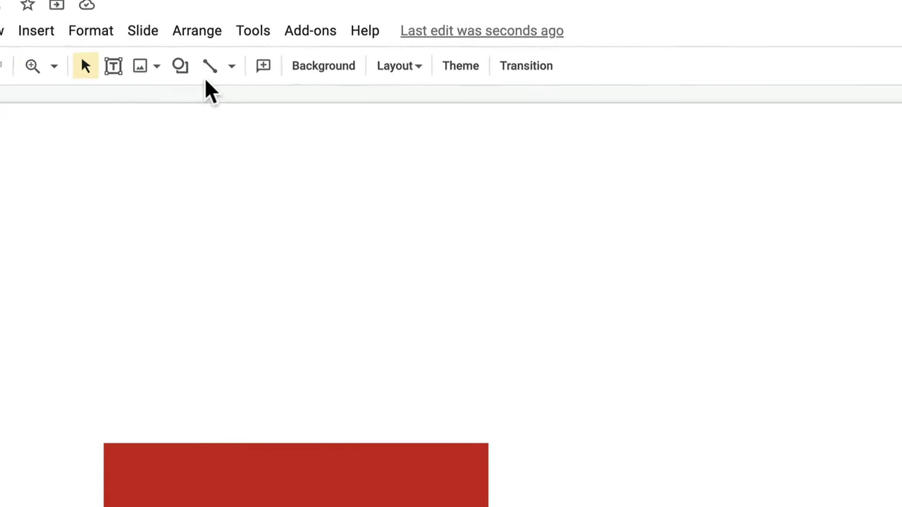
# - Insert a triangle, stretch it taller, and centre it on top of the red wall as the roof
pyautogui.click(123, 82)
pyautogui.moveTo(203, 146)
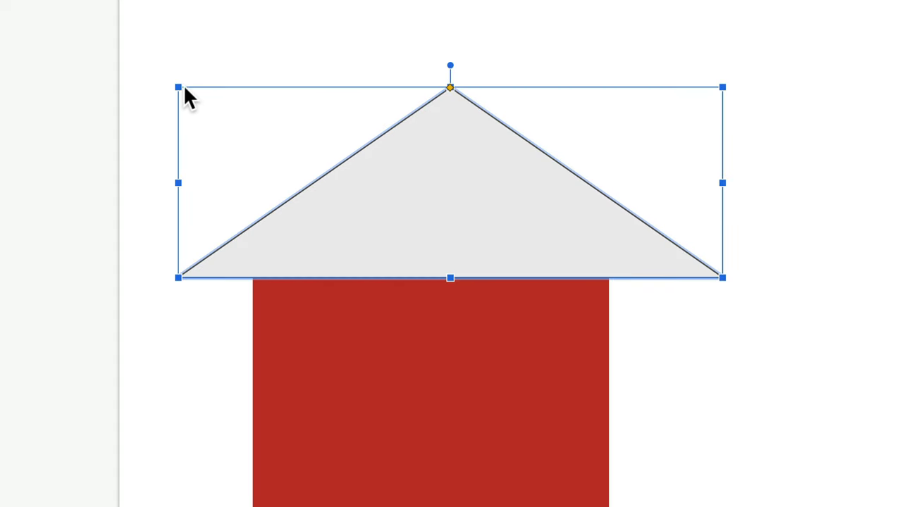
pyautogui.moveTo(175, 84); pyautogui.dragTo(167, 55)
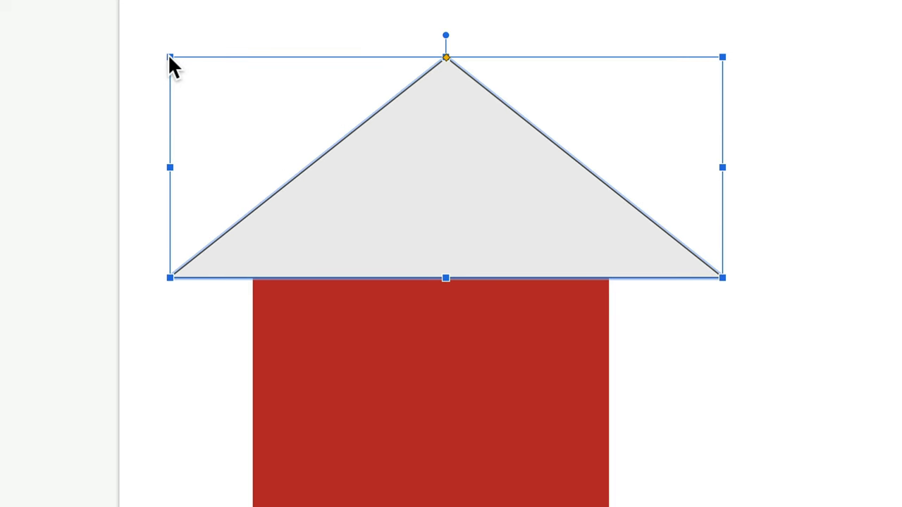
pyautogui.moveTo(477, 165); pyautogui.dragTo(465, 165)
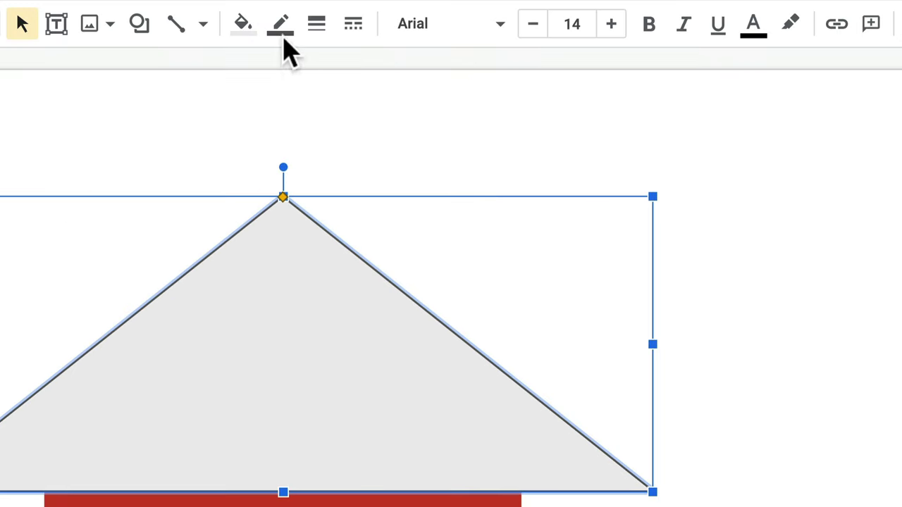
# - Give the triangle a transparent border and a dark brown fill
pyautogui.click(282, 28)
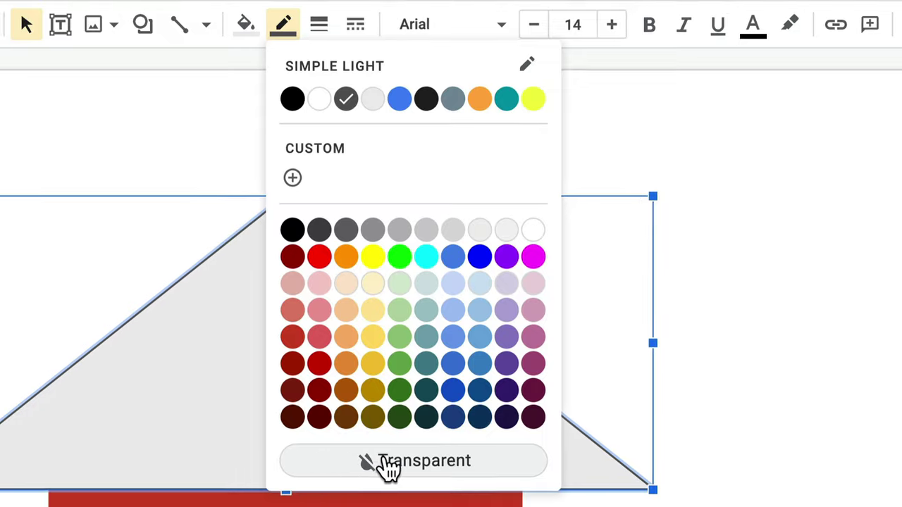
pyautogui.click(390, 462)
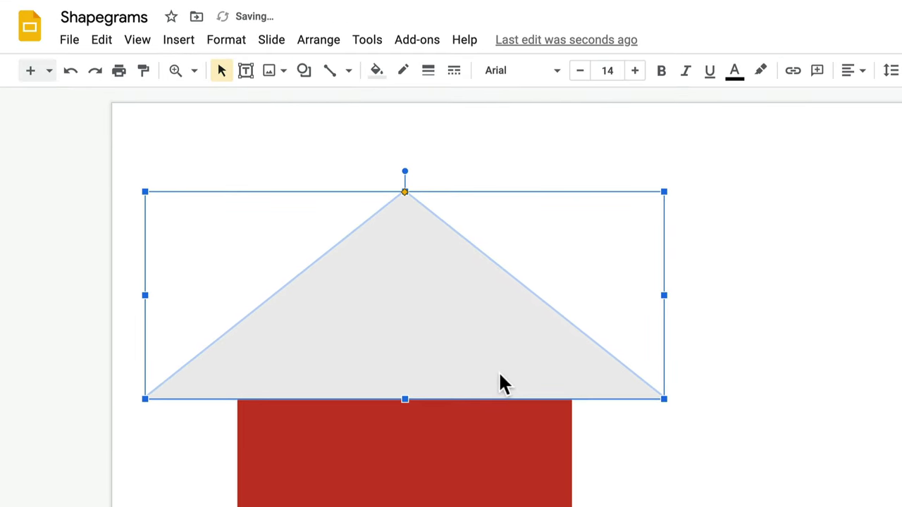
pyautogui.click(378, 72)
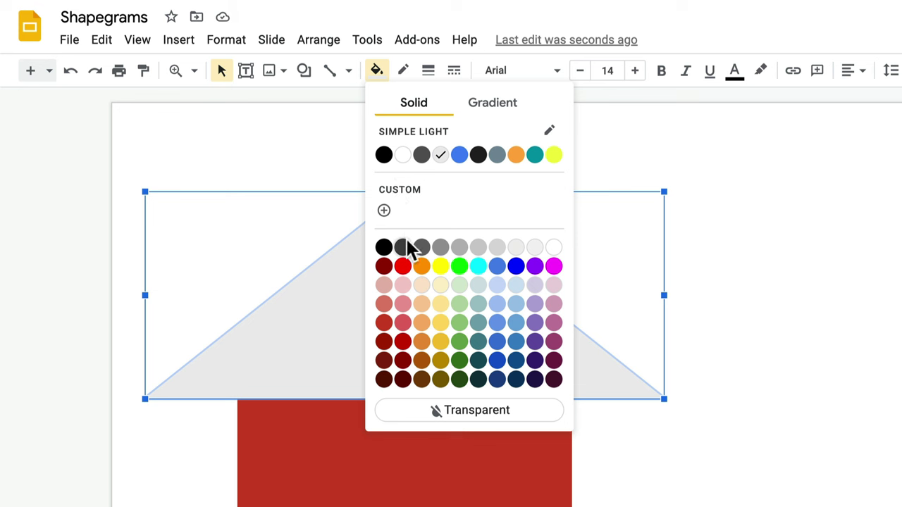
pyautogui.click(422, 380)
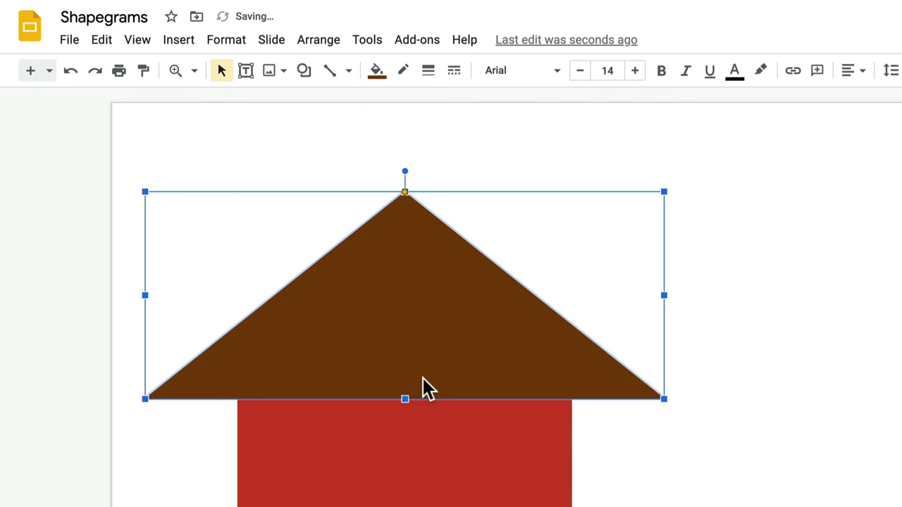
pyautogui.click(618, 451)
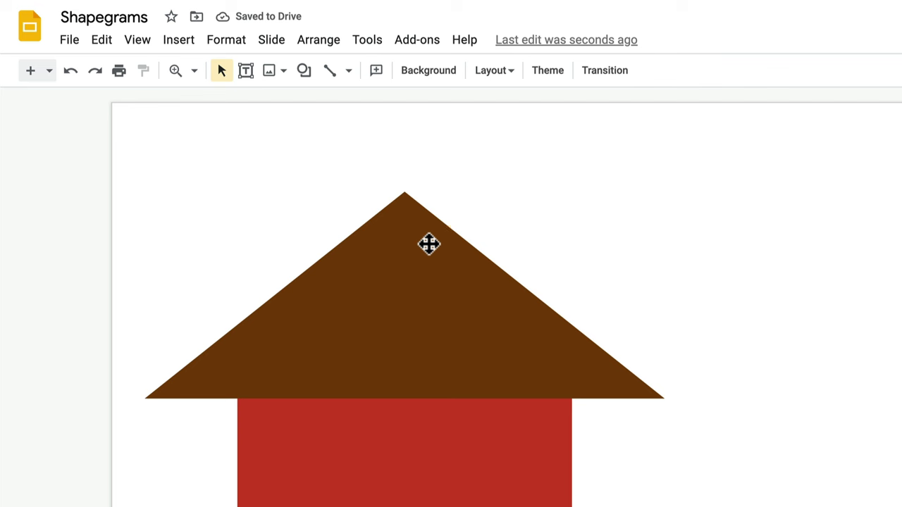
# - Draw a tall rectangle on the roof's left slope for the chimney
pyautogui.click(304, 74)
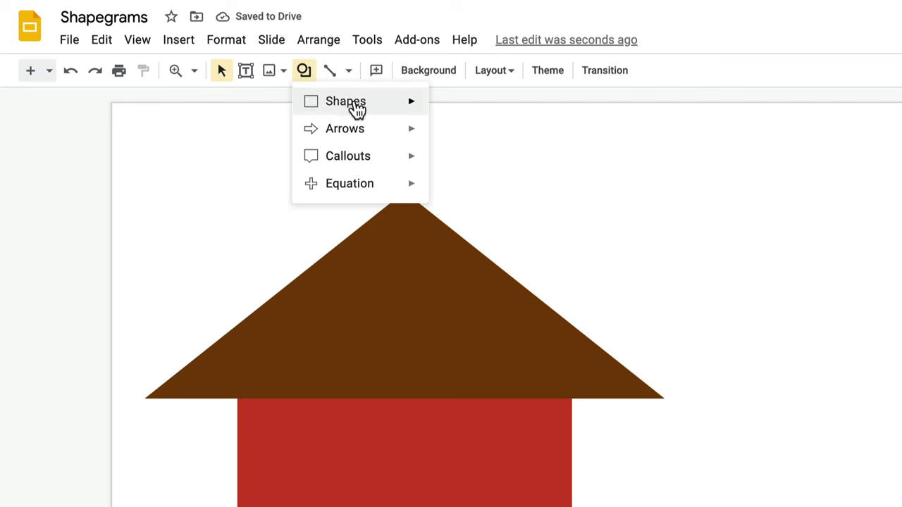
pyautogui.moveTo(359, 110)
pyautogui.click(442, 108)
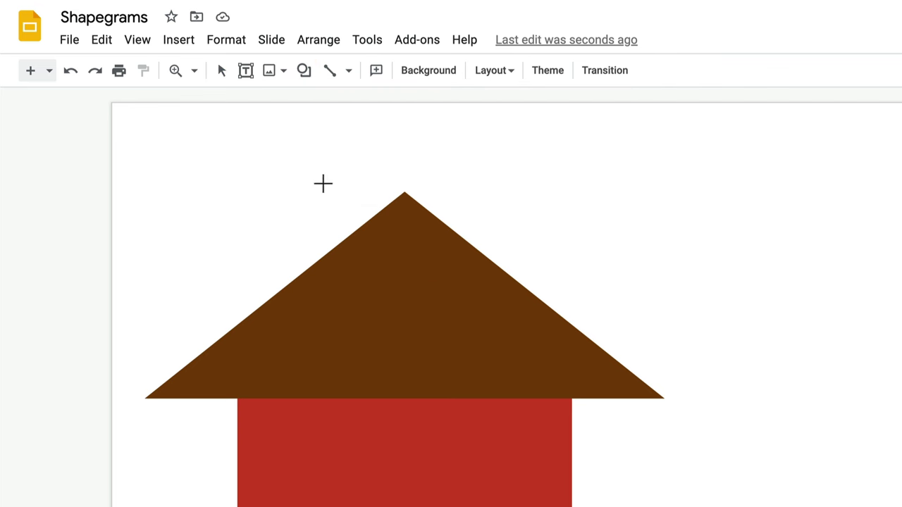
pyautogui.moveTo(240, 234)
pyautogui.mouseDown()
pyautogui.moveTo(261, 299)
pyautogui.moveTo(311, 343)
pyautogui.mouseUp()
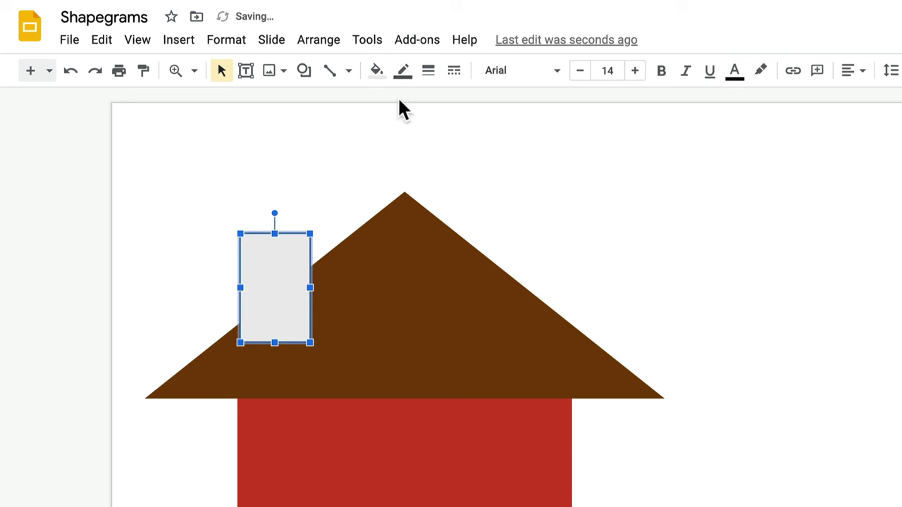
# - Give the chimney a transparent border and a brown fill matching the roof
pyautogui.click(405, 74)
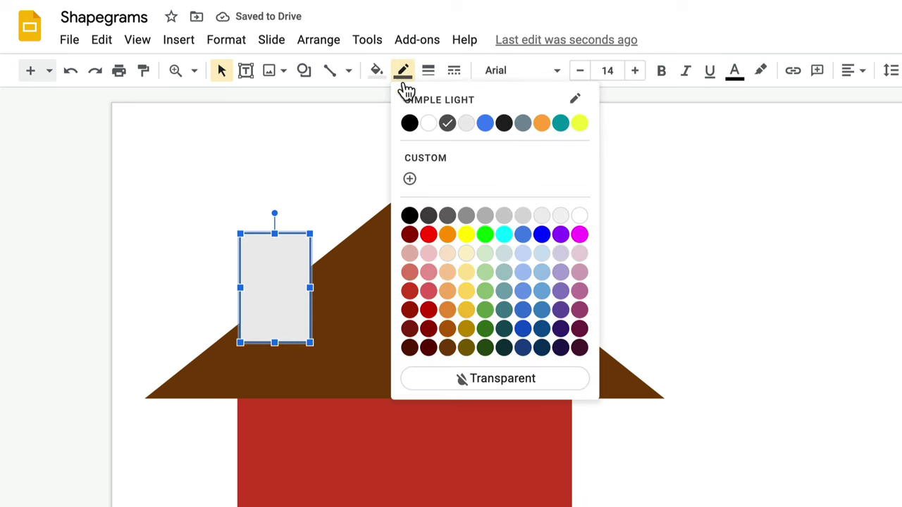
pyautogui.click(433, 380)
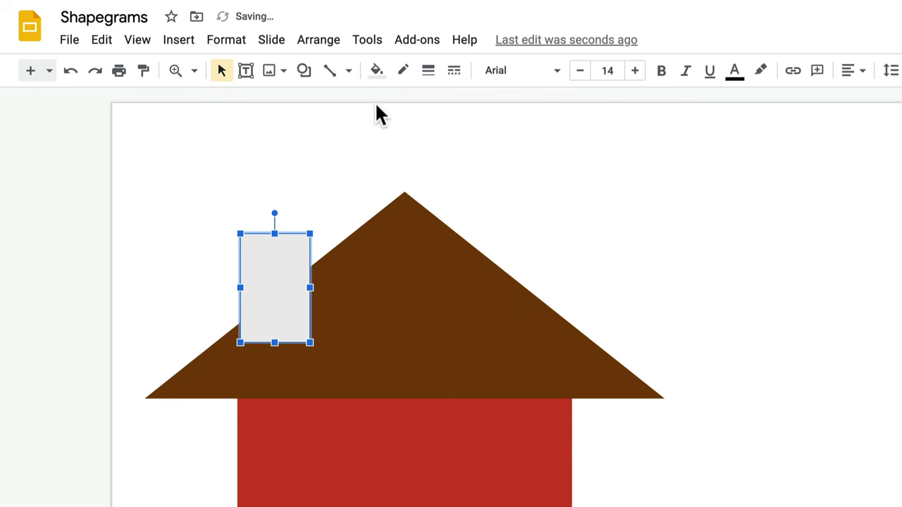
pyautogui.click(377, 71)
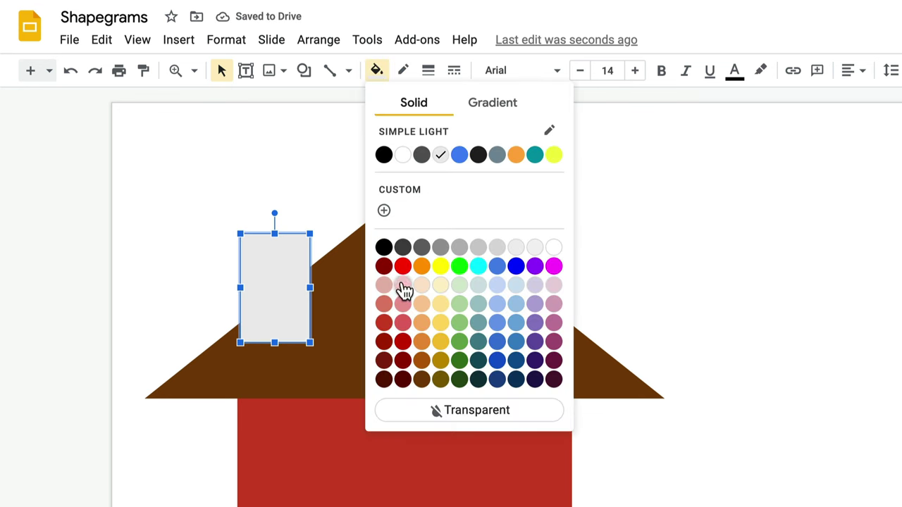
pyautogui.click(421, 379)
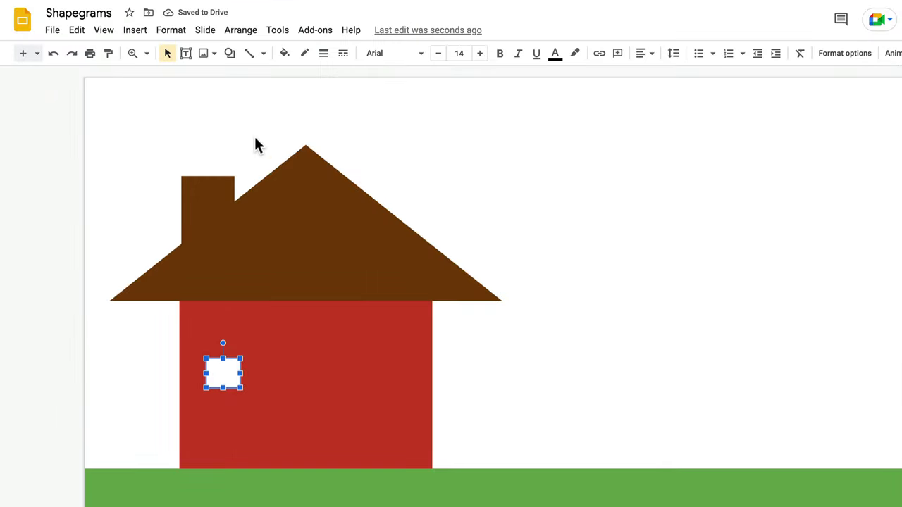
# - Duplicate the white window square three times, arranging the copies into a 2×2 grid
pyautogui.click(79, 31)
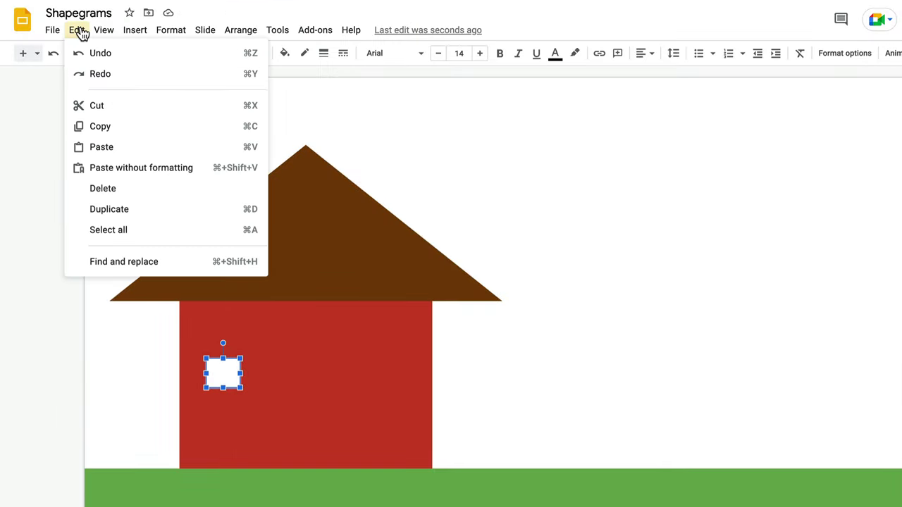
pyautogui.click(141, 211)
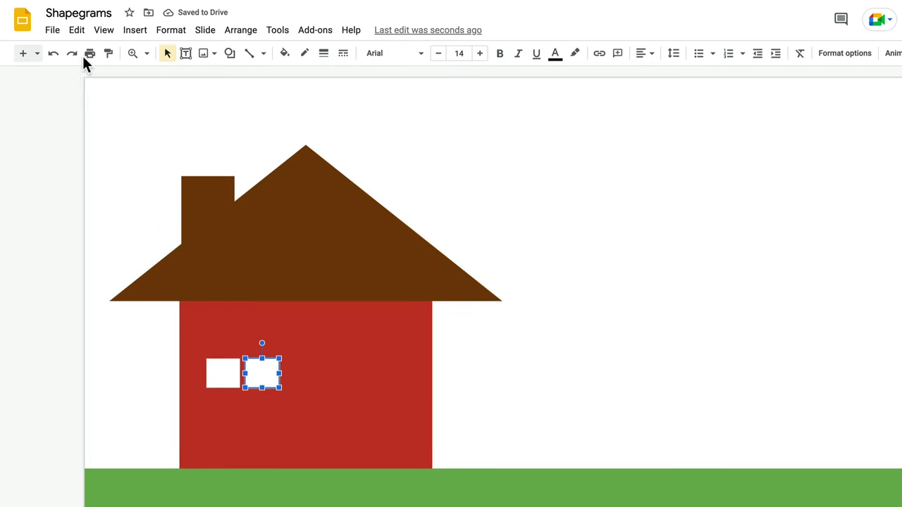
pyautogui.click(77, 32)
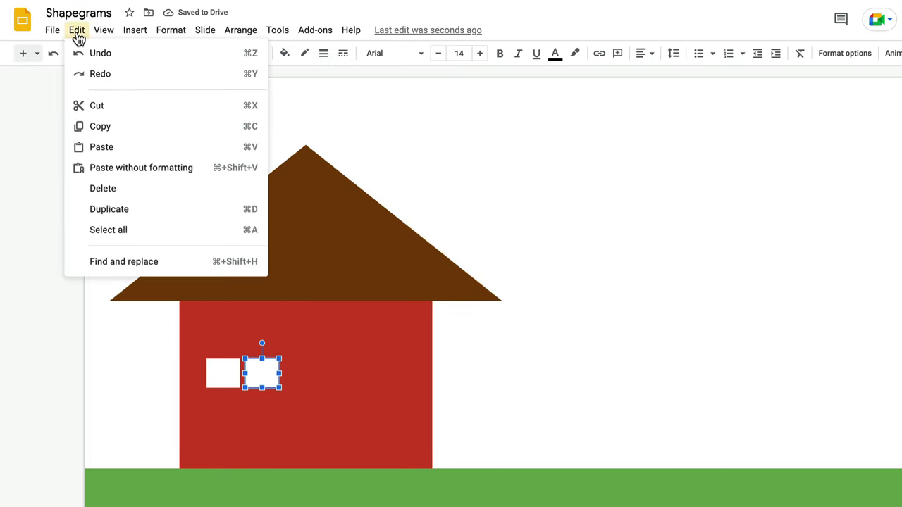
pyautogui.click(141, 210)
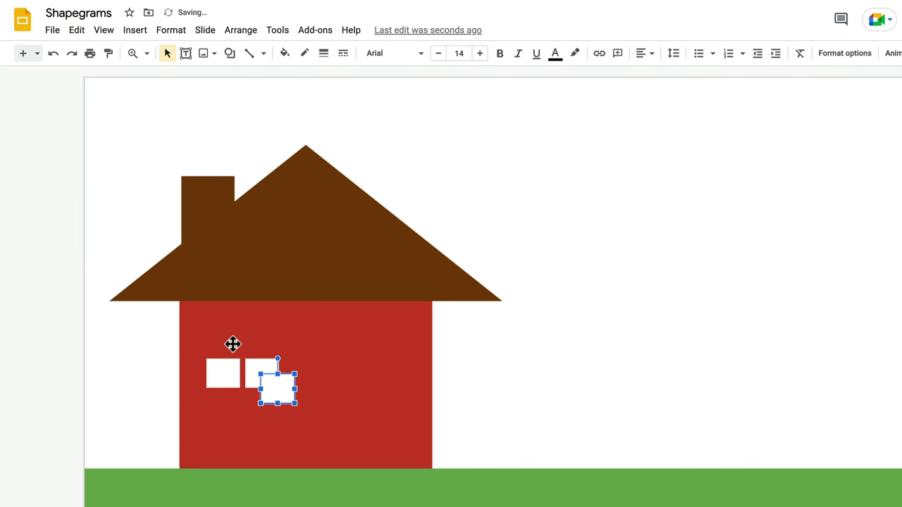
pyautogui.moveTo(286, 387); pyautogui.dragTo(221, 406)
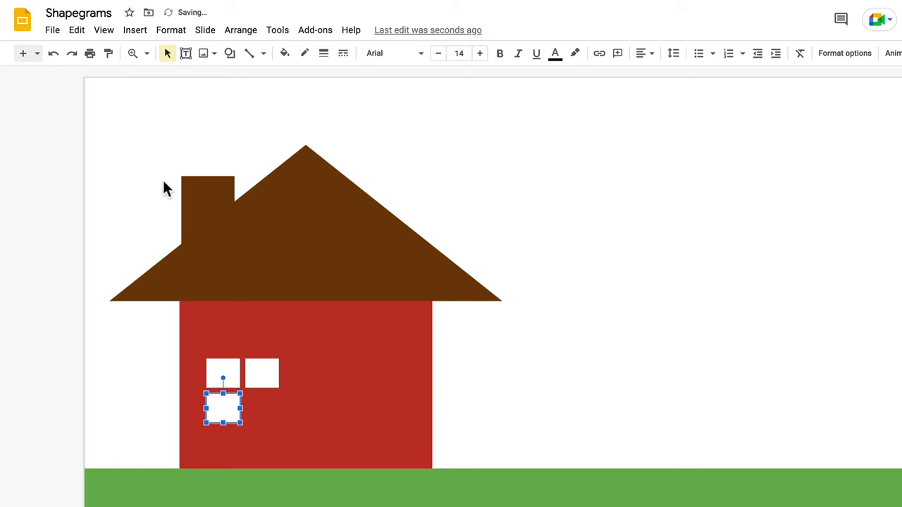
pyautogui.click(77, 32)
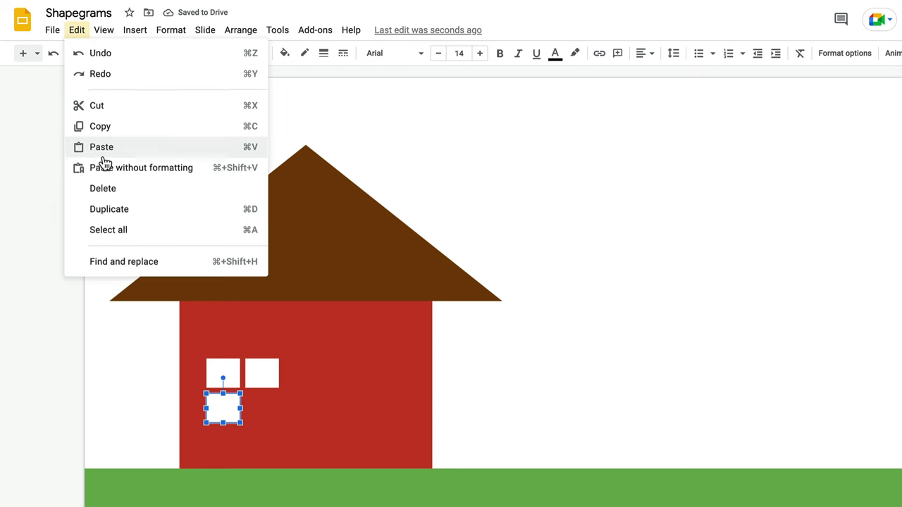
pyautogui.click(134, 216)
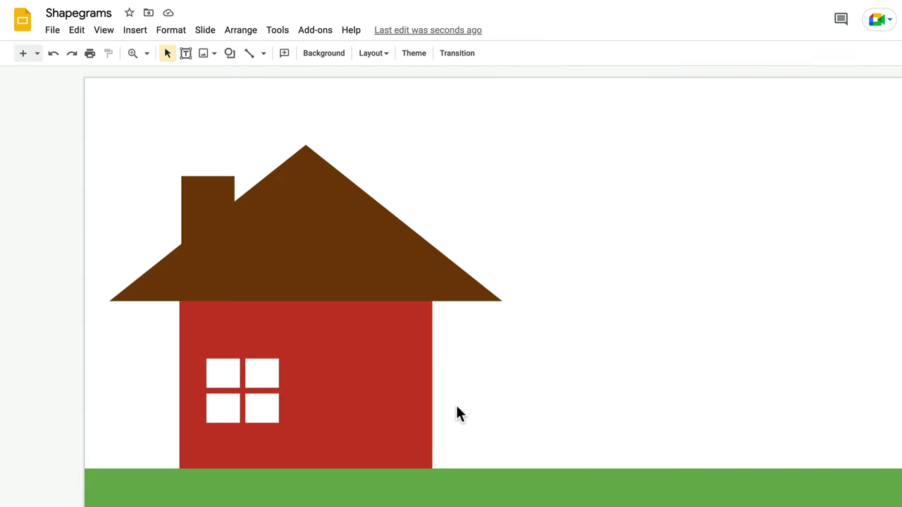
# - Add a square with no outline and a black fill as the window frame
pyautogui.click(230, 54)
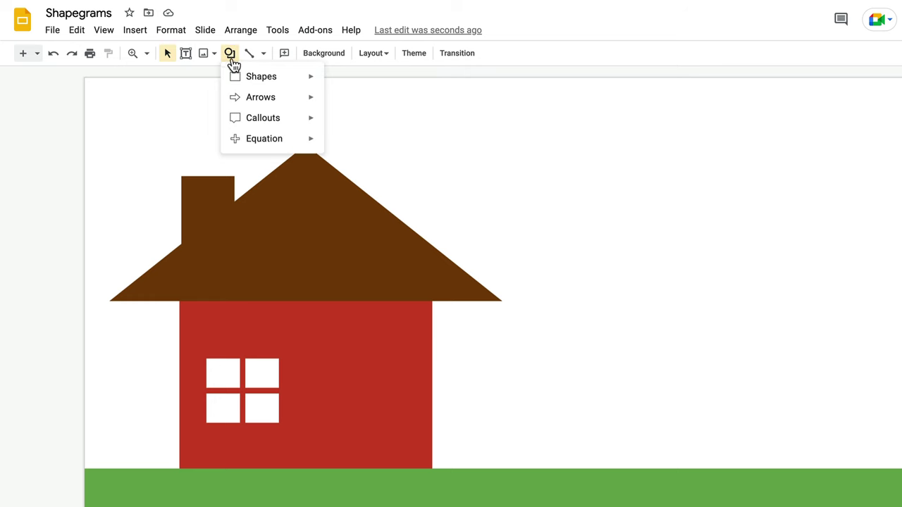
pyautogui.moveTo(241, 78)
pyautogui.click(335, 82)
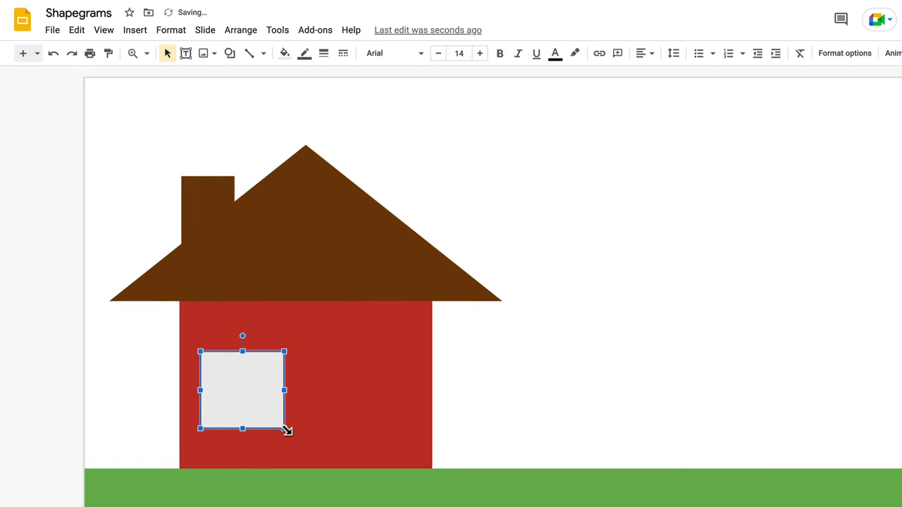
pyautogui.click(304, 60)
pyautogui.click(338, 290)
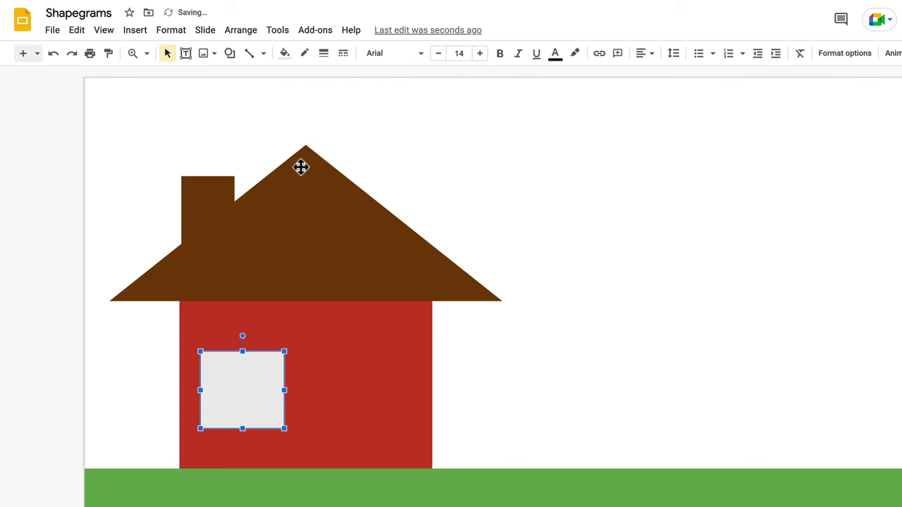
pyautogui.click(284, 54)
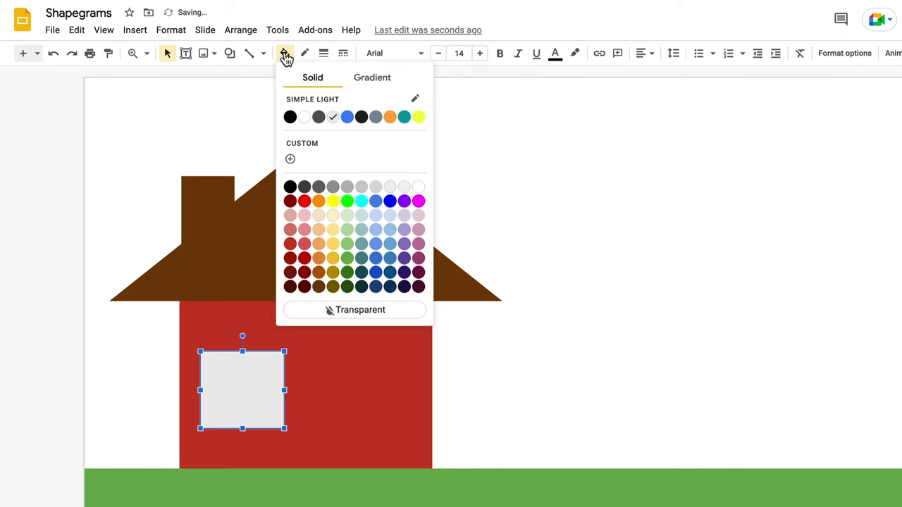
pyautogui.click(290, 187)
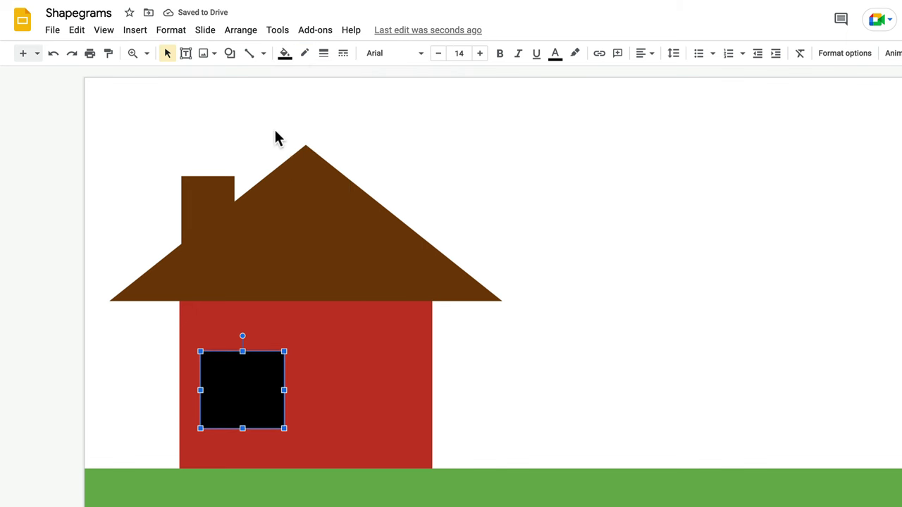
# - Send the black frame backward four times so all panes show, then nudge the window into place
pyautogui.click(244, 33)
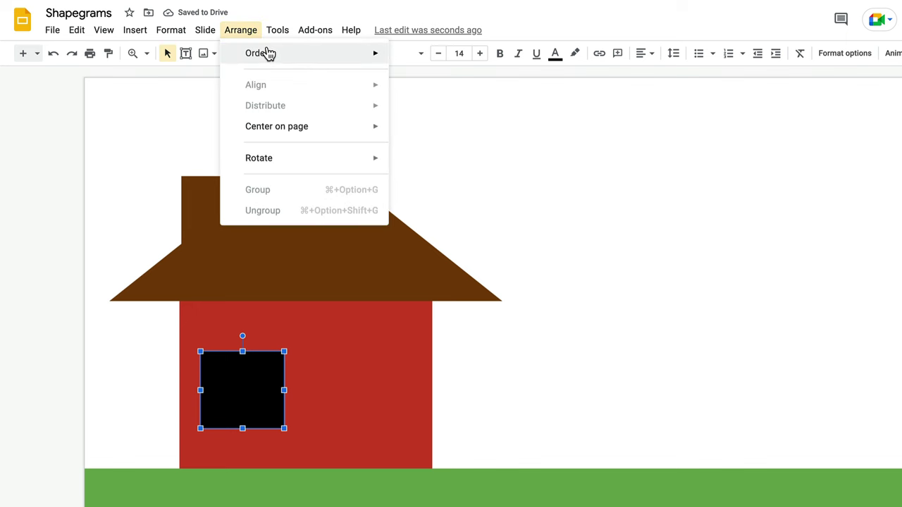
pyautogui.moveTo(270, 55)
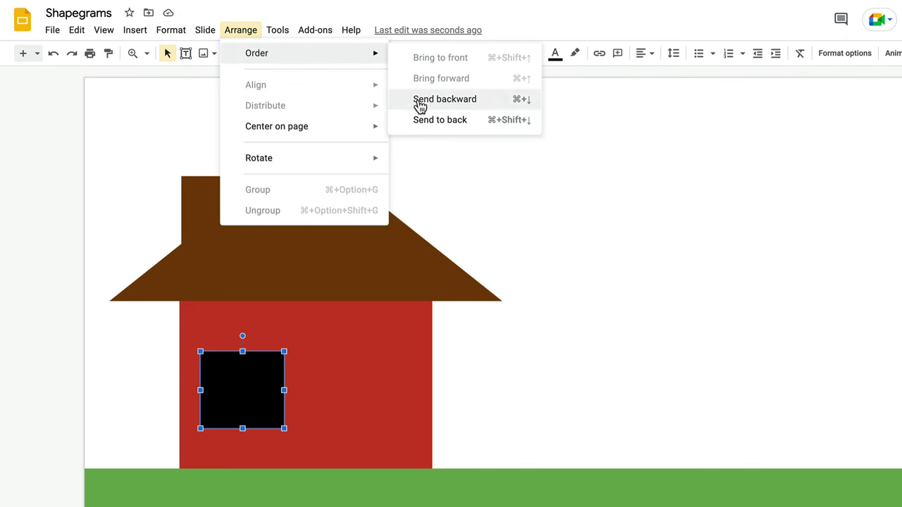
pyautogui.click(482, 105)
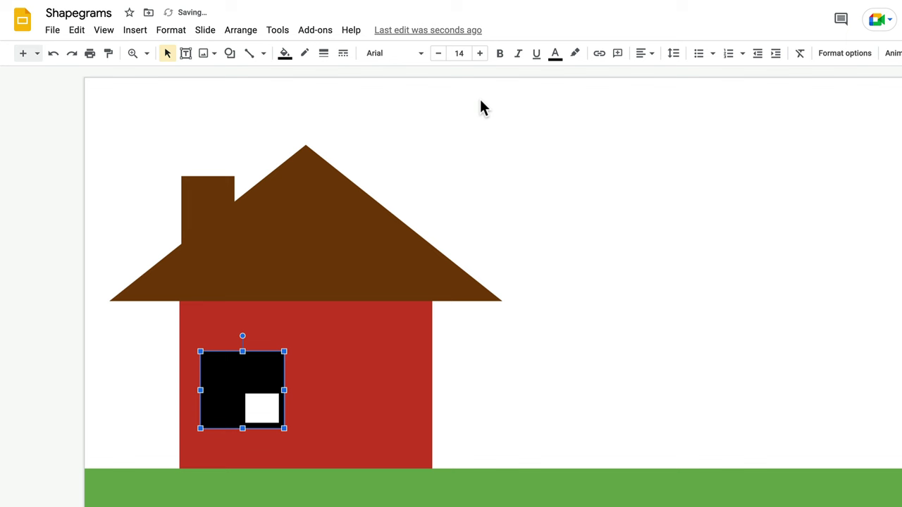
pyautogui.click(251, 34)
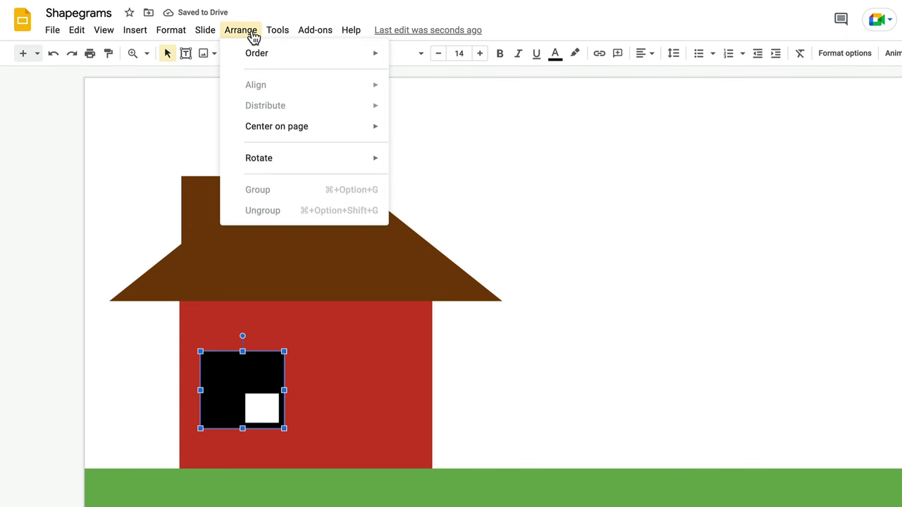
pyautogui.moveTo(260, 56)
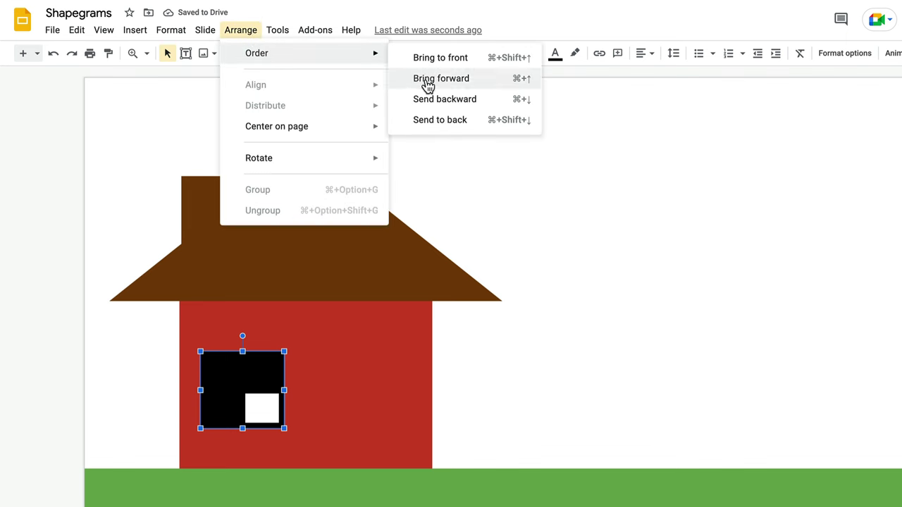
pyautogui.click(474, 103)
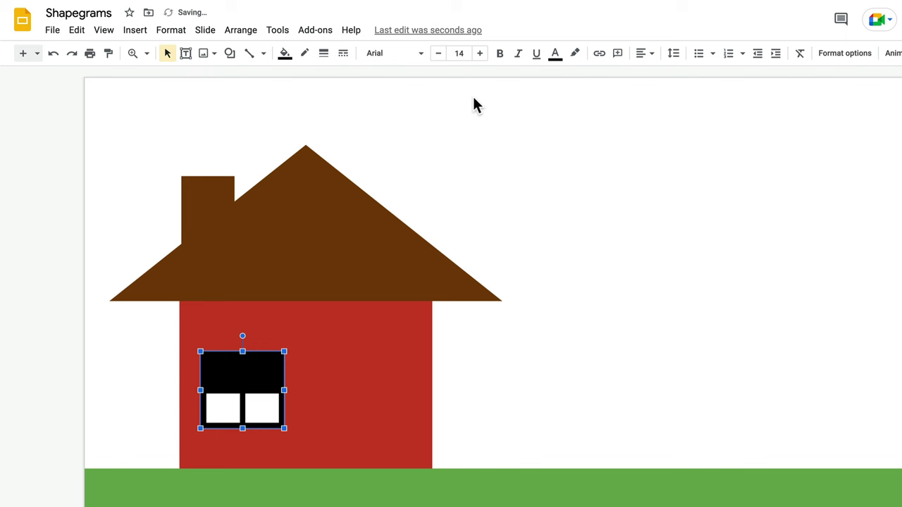
pyautogui.click(243, 31)
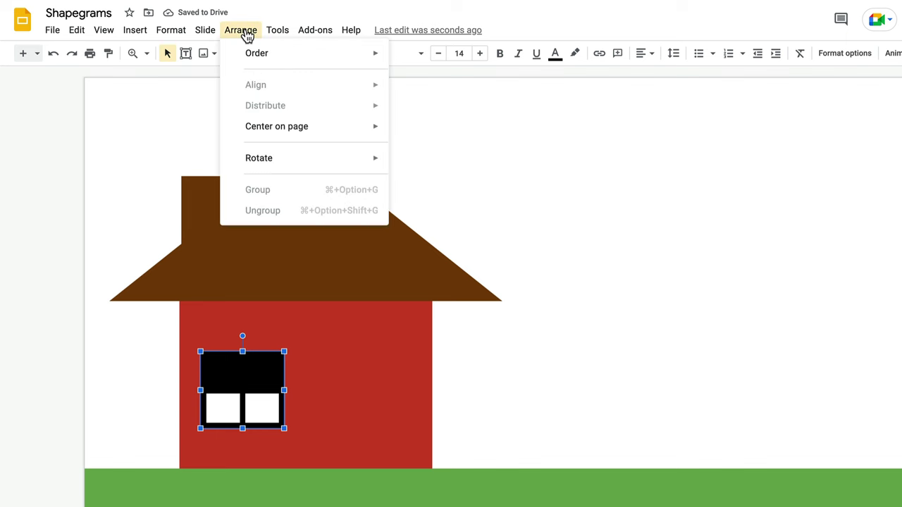
pyautogui.moveTo(258, 54)
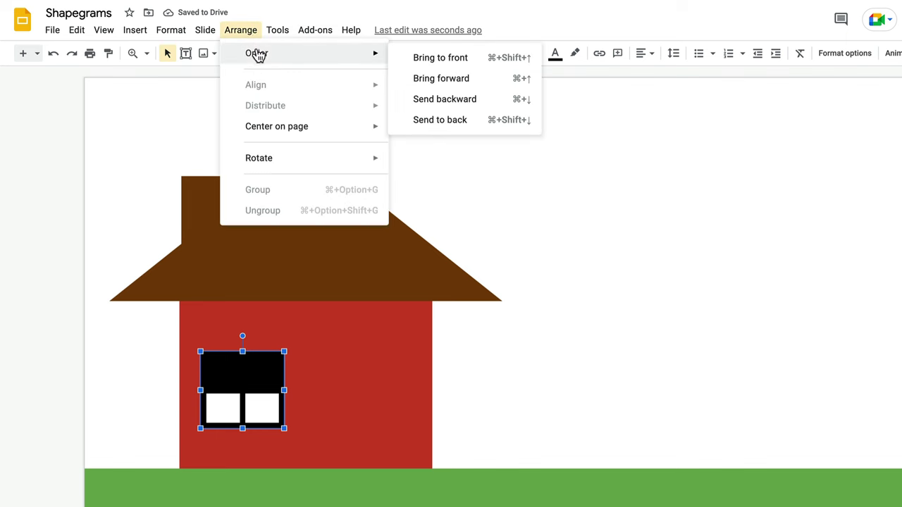
pyautogui.click(430, 103)
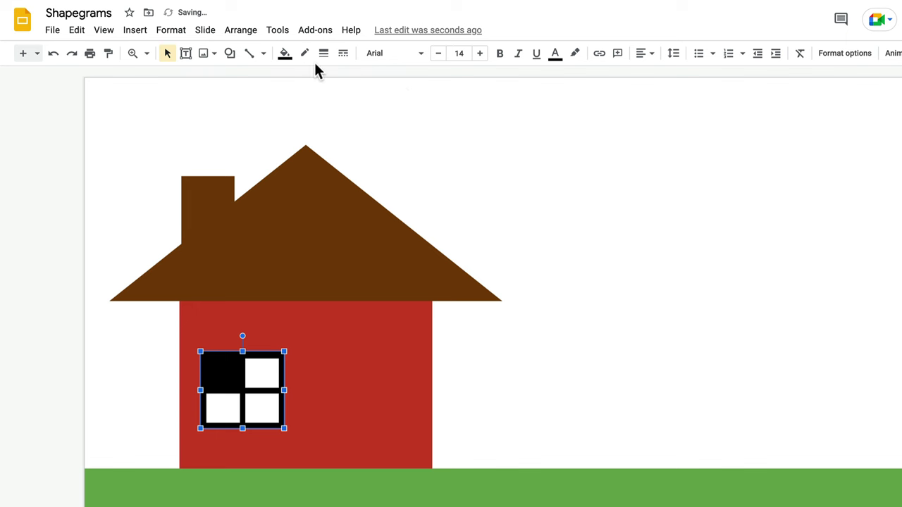
pyautogui.click(248, 34)
pyautogui.moveTo(255, 56)
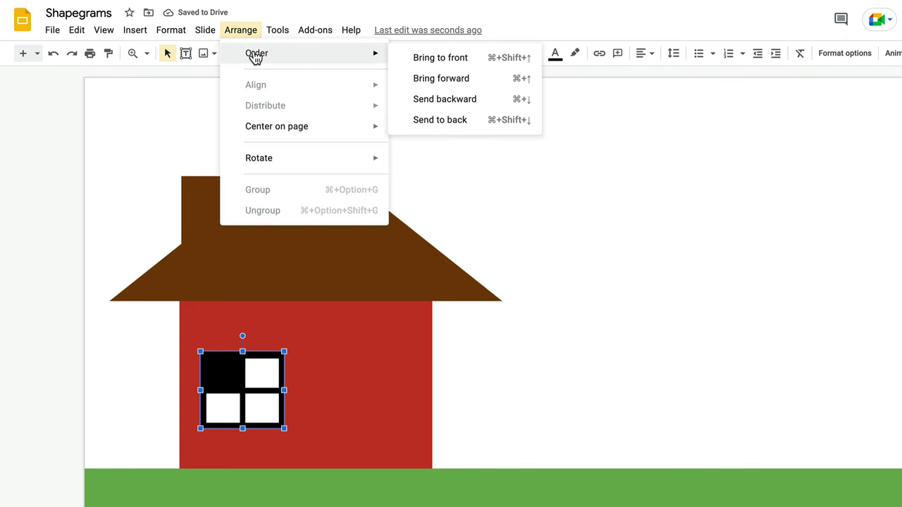
pyautogui.click(494, 104)
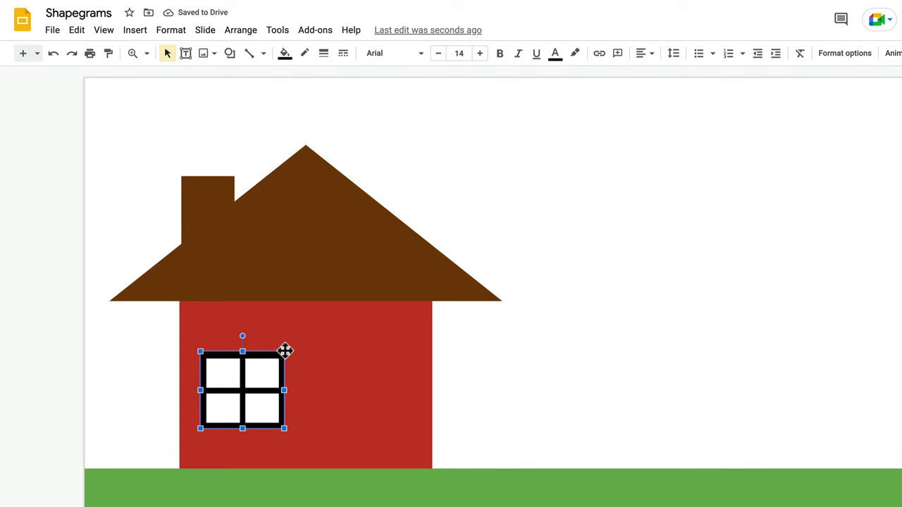
pyautogui.moveTo(282, 361); pyautogui.dragTo(282, 366)
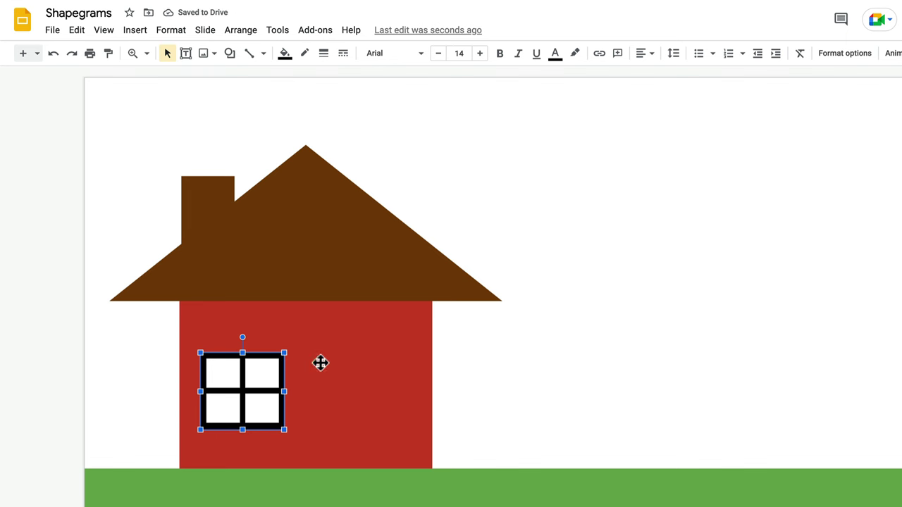
pyautogui.click(501, 379)
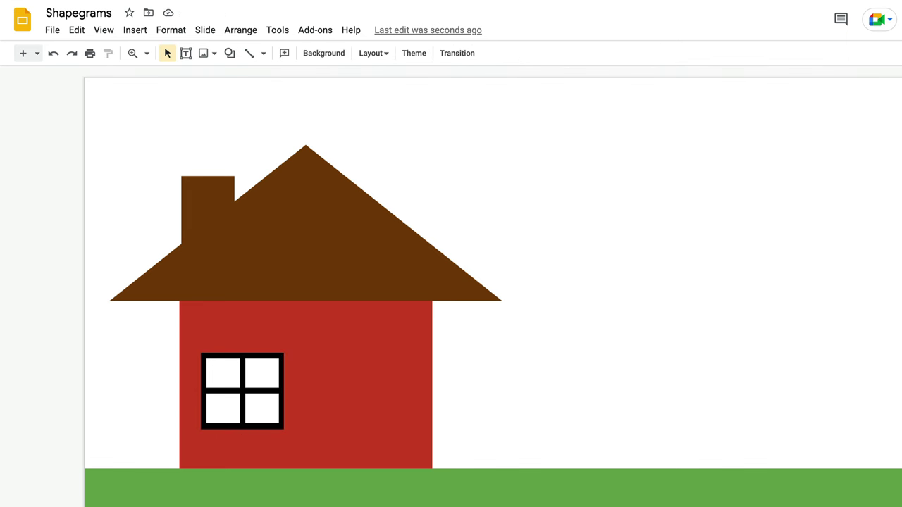
# - Paste a black rectangle and a smaller grey panel inside it to form the door
pyautogui.hotkey('ctrl', 'v')
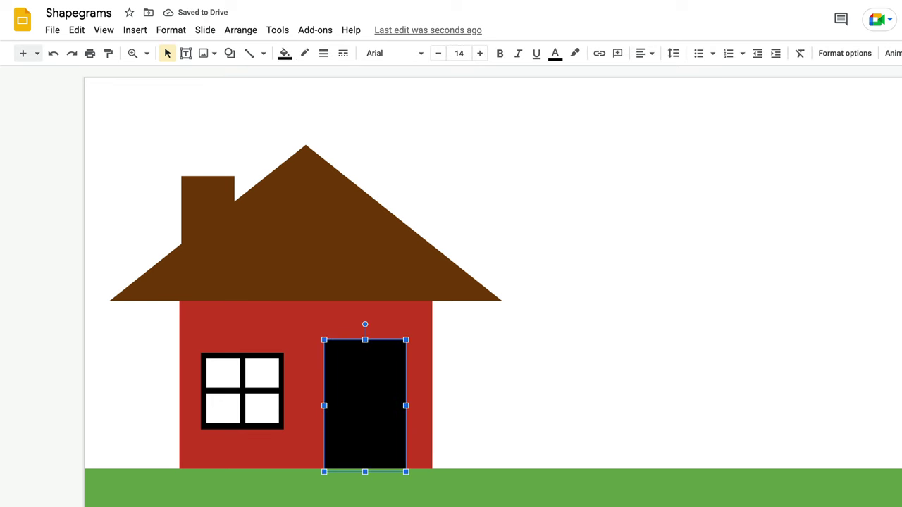
pyautogui.hotkey('ctrl', 'v')
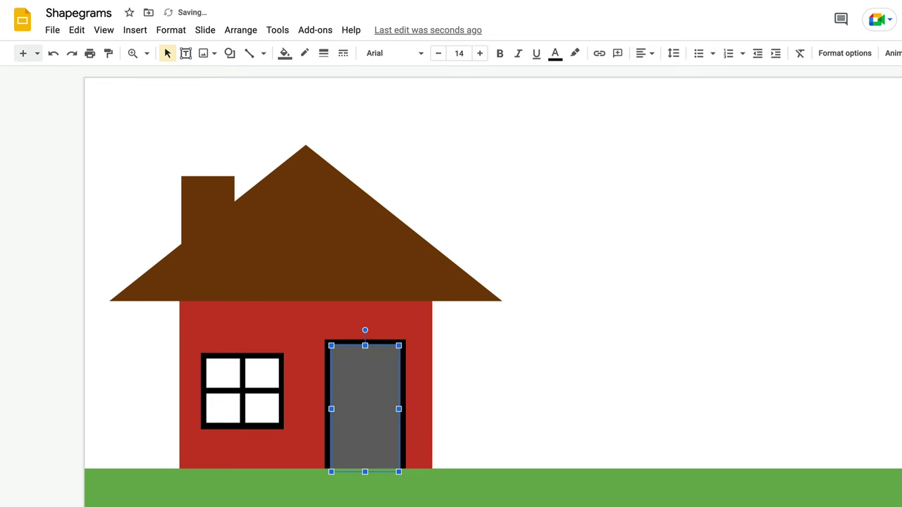
pyautogui.press('Escape')
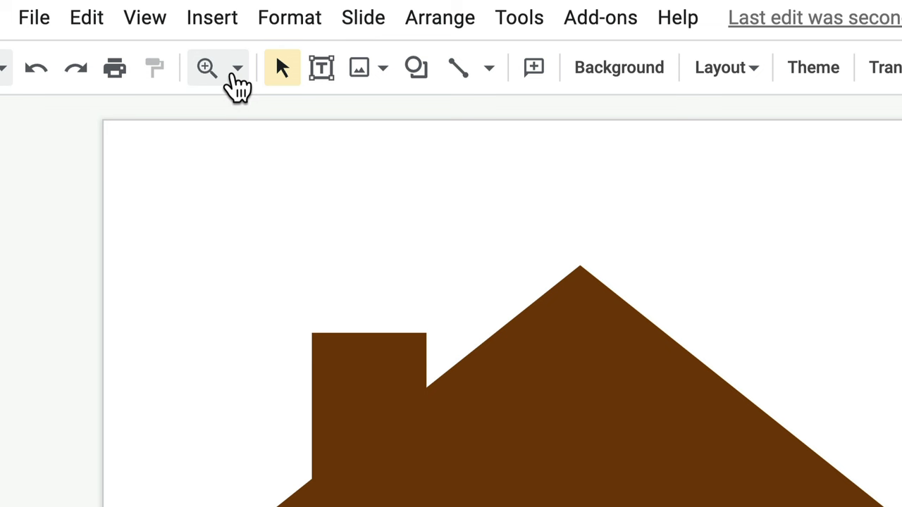
# - Zoom in and draw a small oval on the right side of the grey door
pyautogui.click(238, 70)
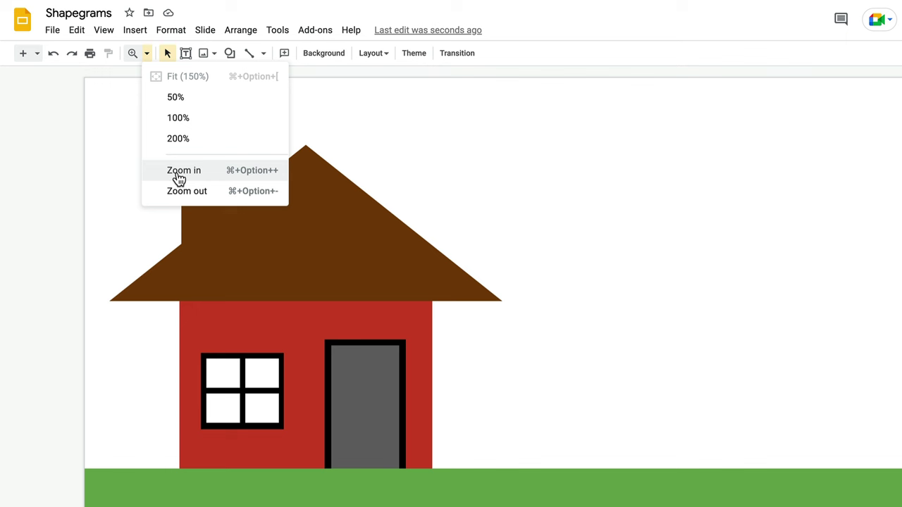
pyautogui.click(179, 172)
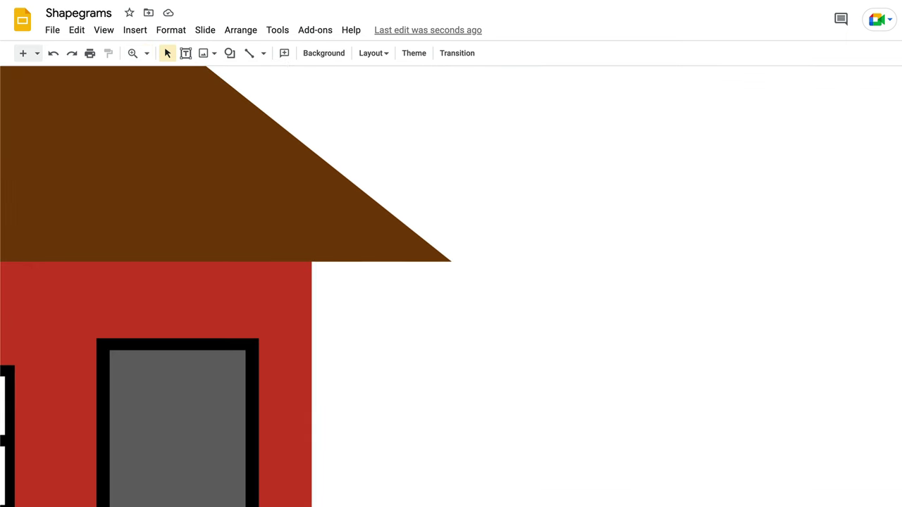
pyautogui.scroll(-3, 451, 282)
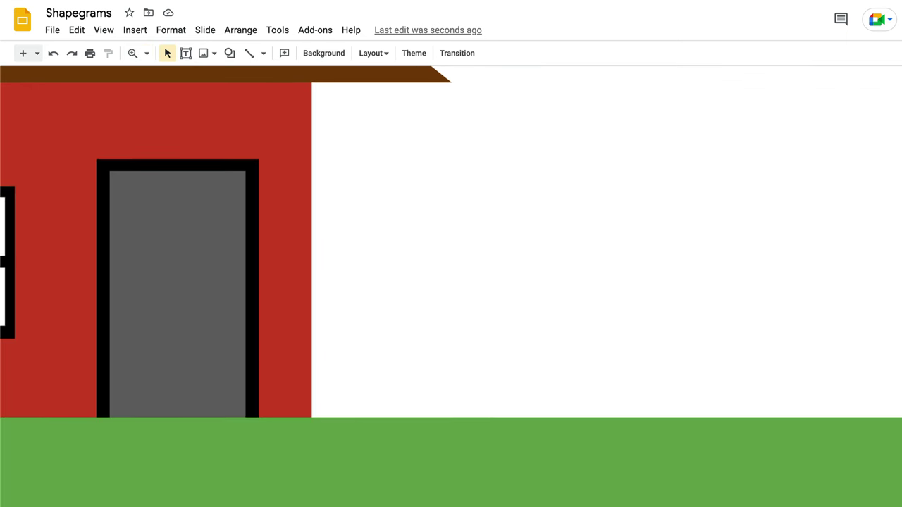
pyautogui.click(230, 55)
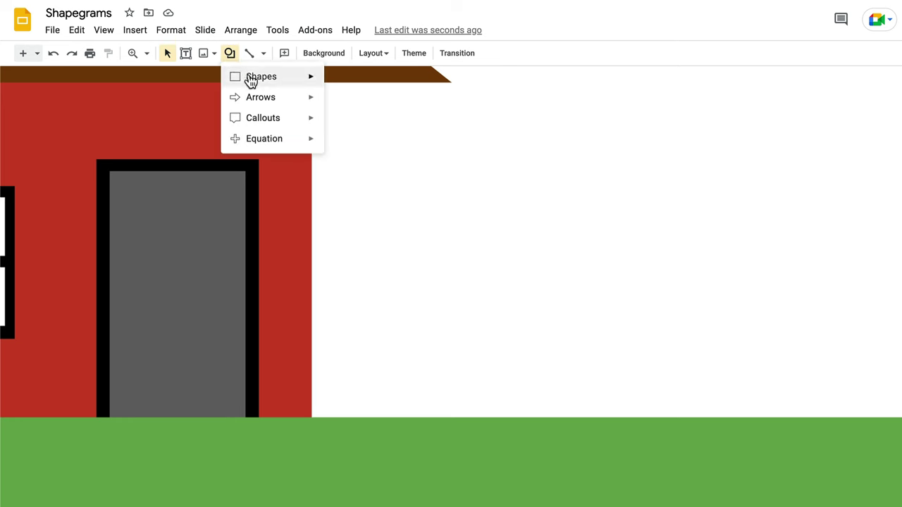
pyautogui.moveTo(253, 79)
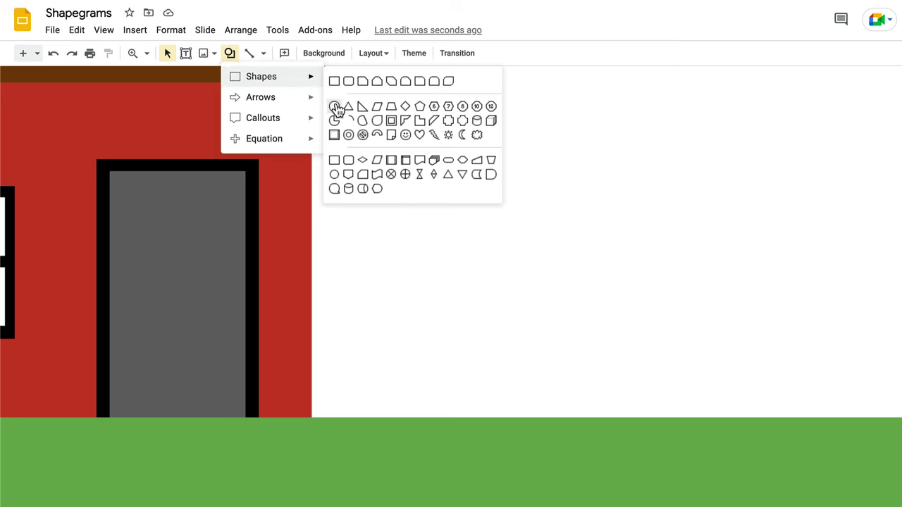
pyautogui.click(335, 106)
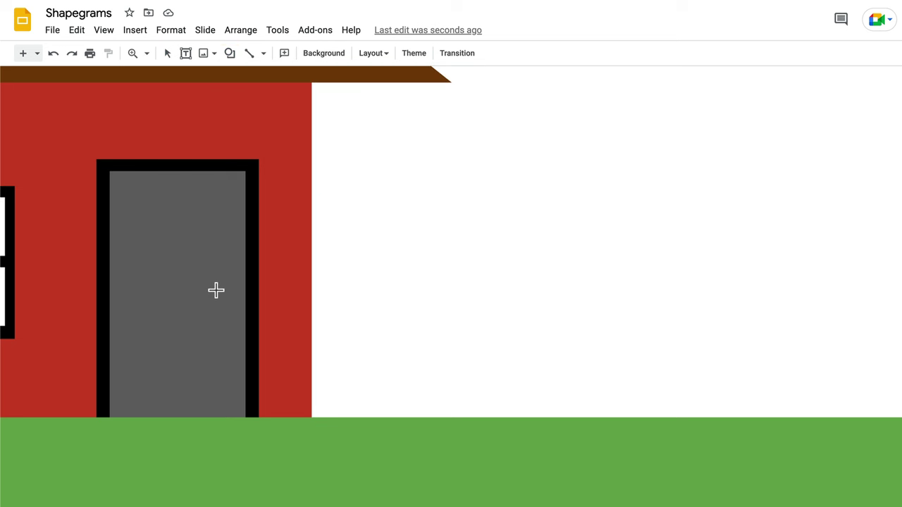
pyautogui.moveTo(230, 304); pyautogui.dragTo(233, 307)
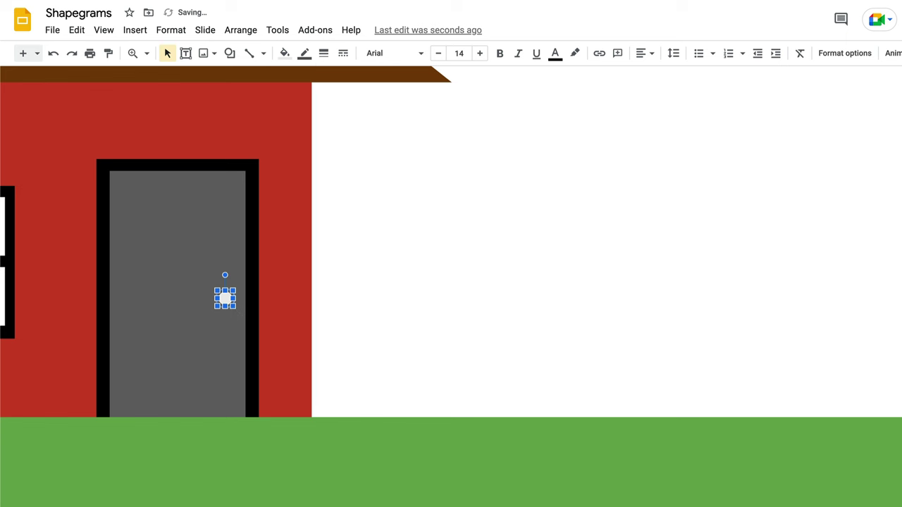
# - Give the knob a transparent border and a black fill
pyautogui.click(306, 55)
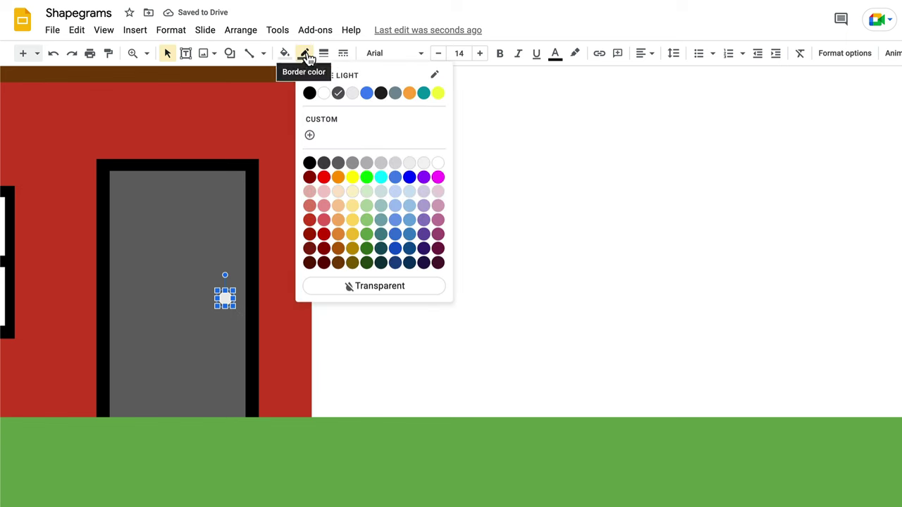
pyautogui.click(334, 286)
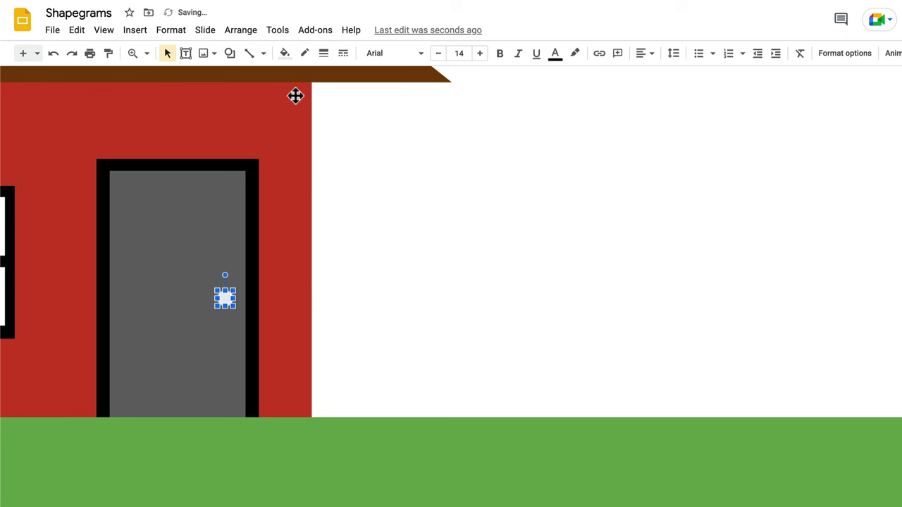
pyautogui.click(284, 55)
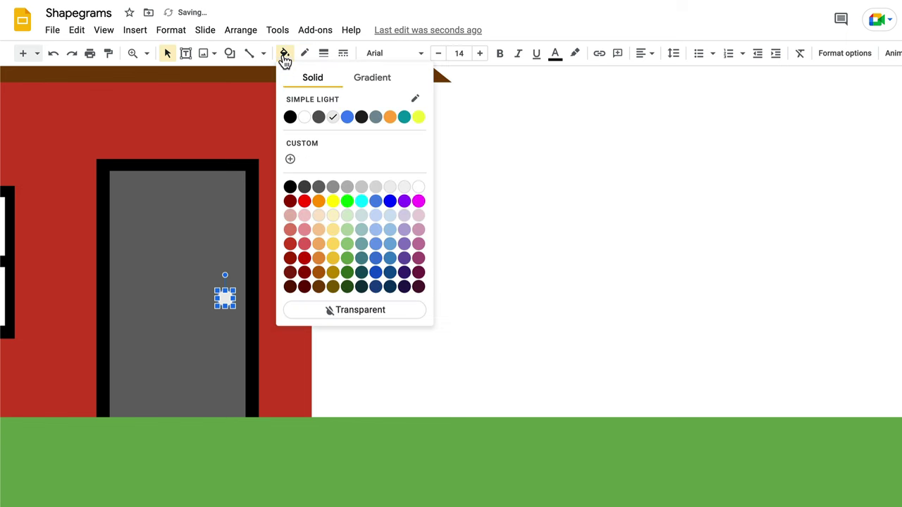
pyautogui.click(290, 187)
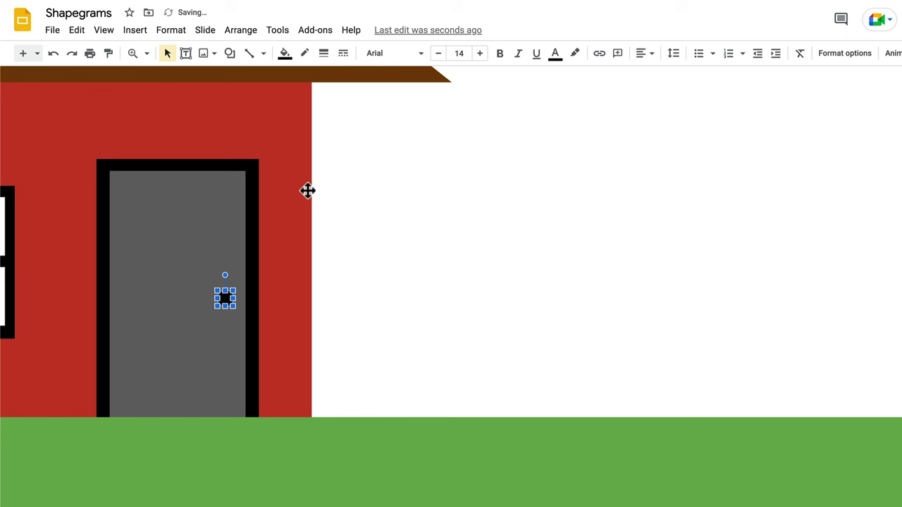
# - Deselect the door knob and set the zoom to Fit to view the finished house
pyautogui.click(364, 222)
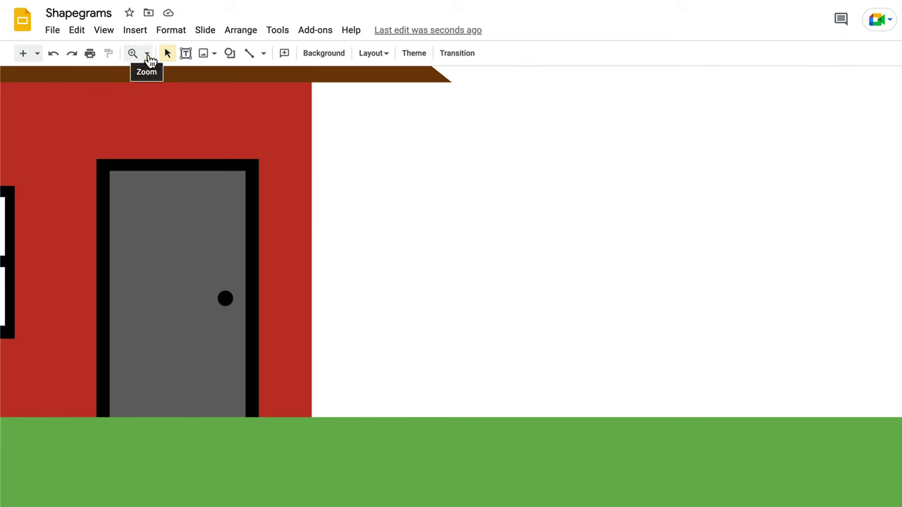
pyautogui.click(148, 56)
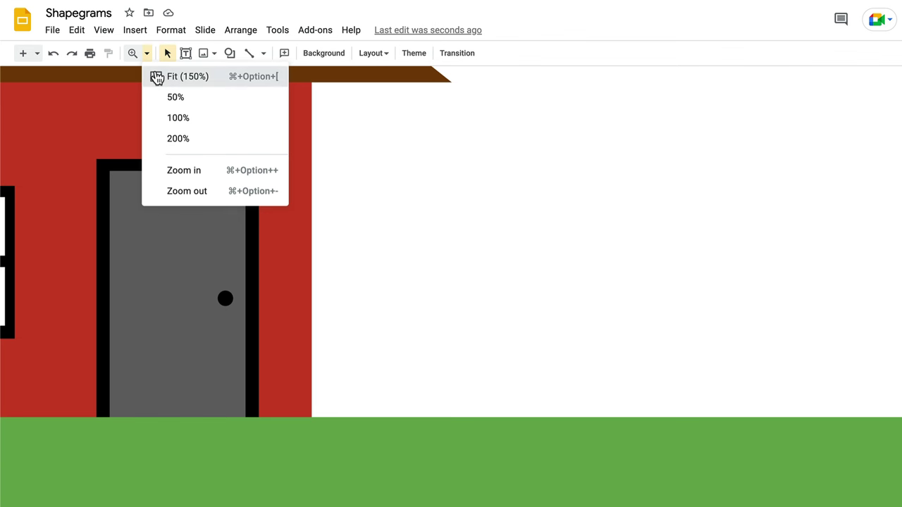
pyautogui.click(156, 77)
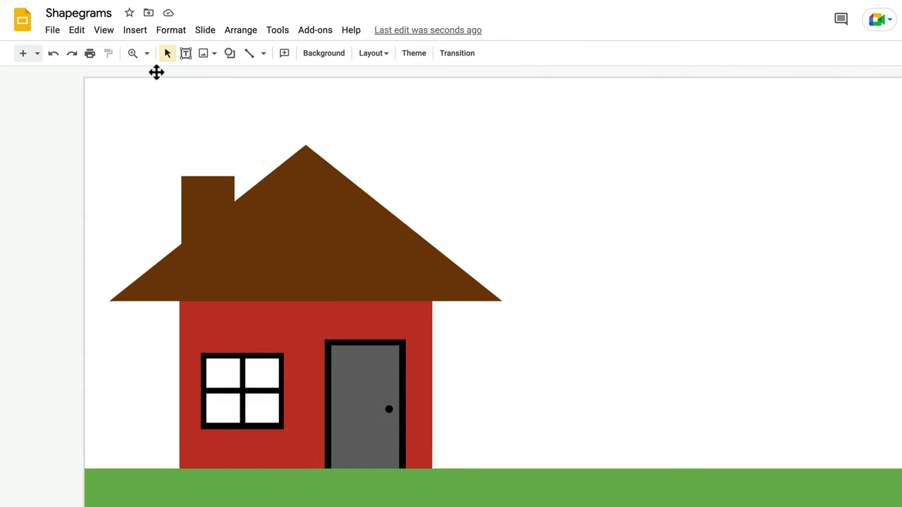